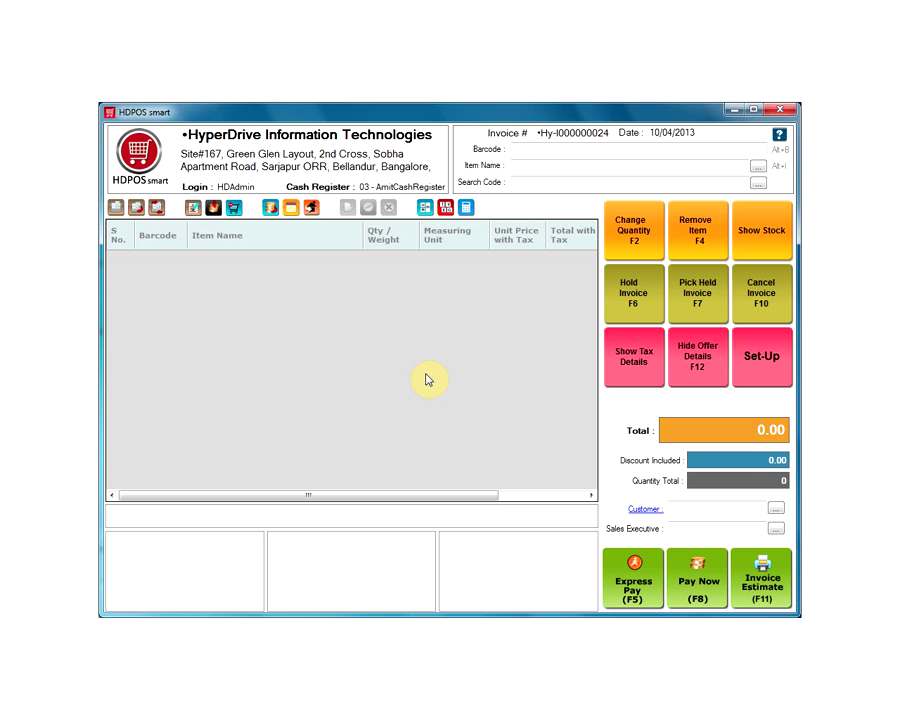
- Open Manage Items from Set-Up to see the seven item categories with no items
click(758, 357)
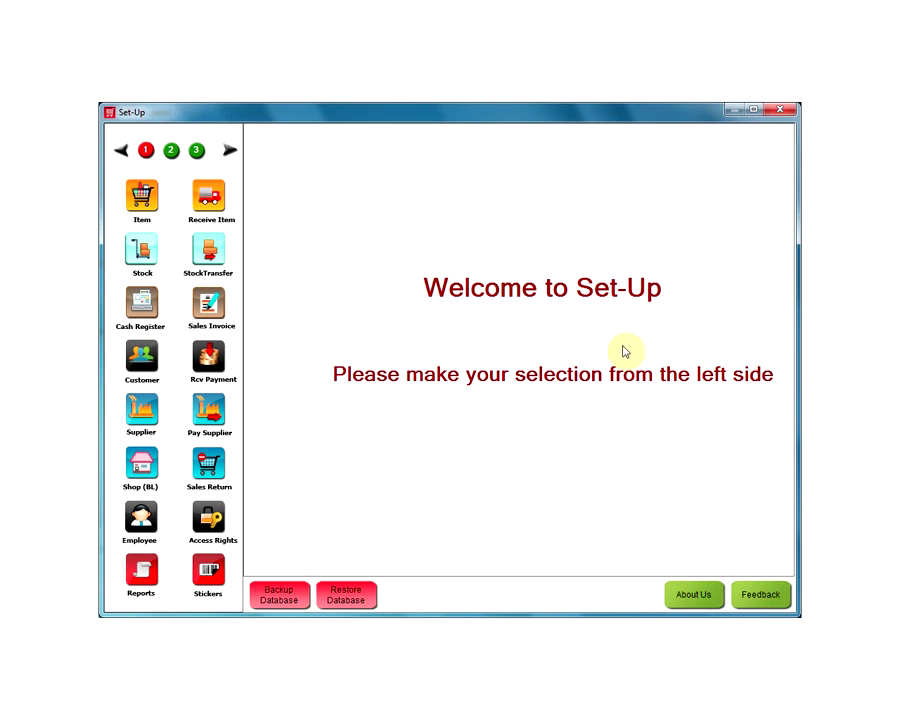
click(146, 200)
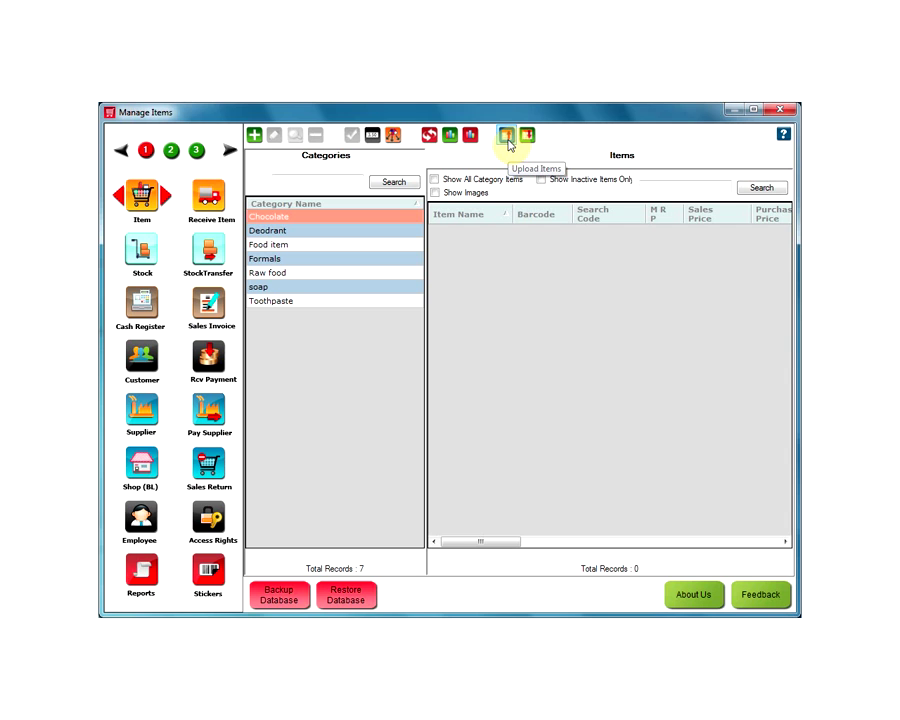
- Start Upload Items, abandon the database backup, and reach the Import Data for Items dialog
click(507, 140)
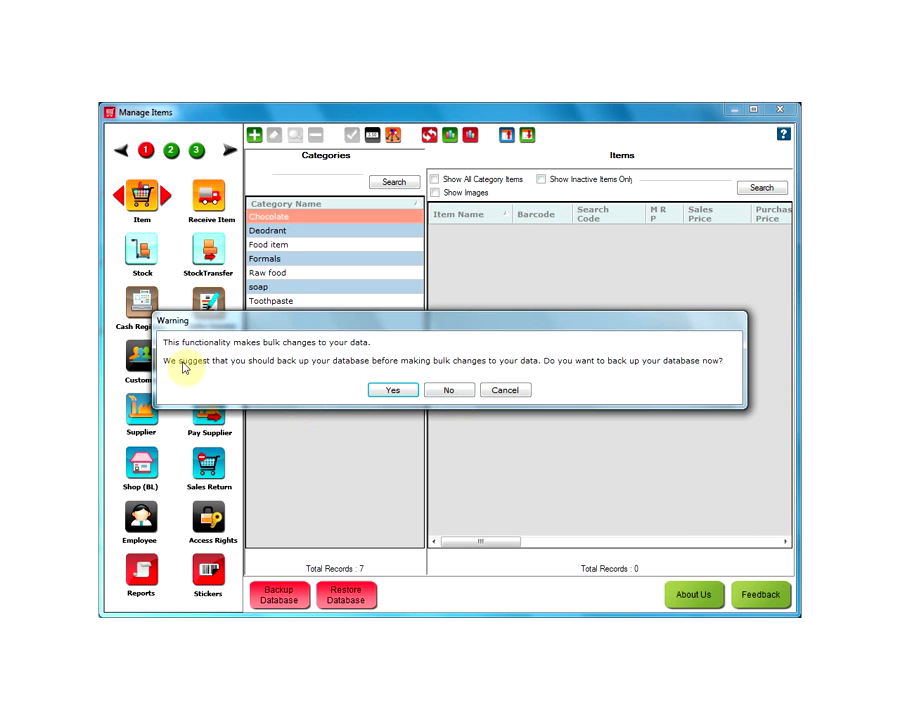
click(392, 391)
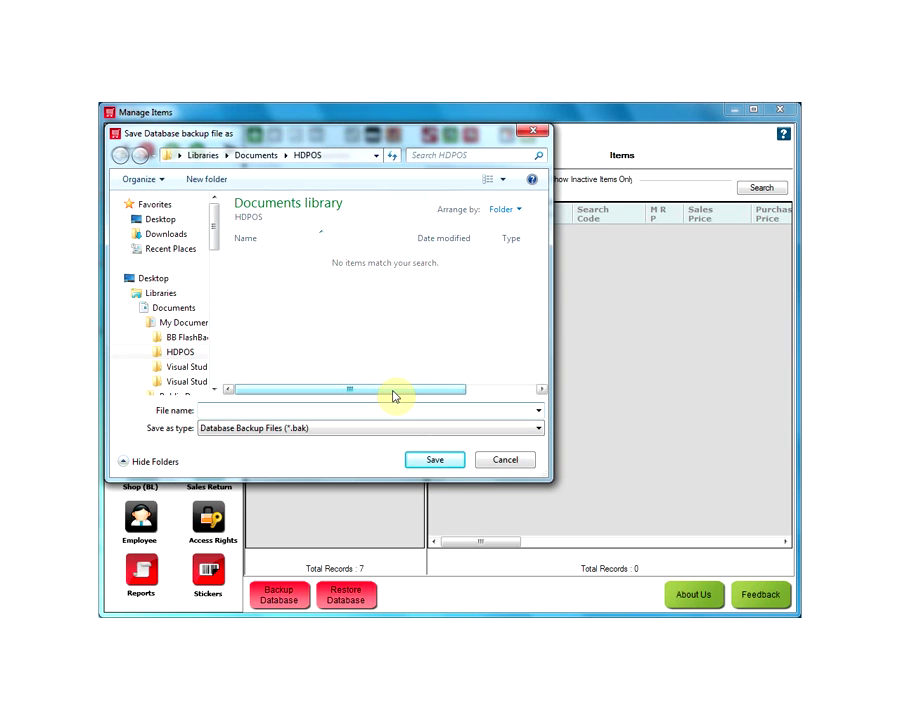
key(Escape)
click(505, 136)
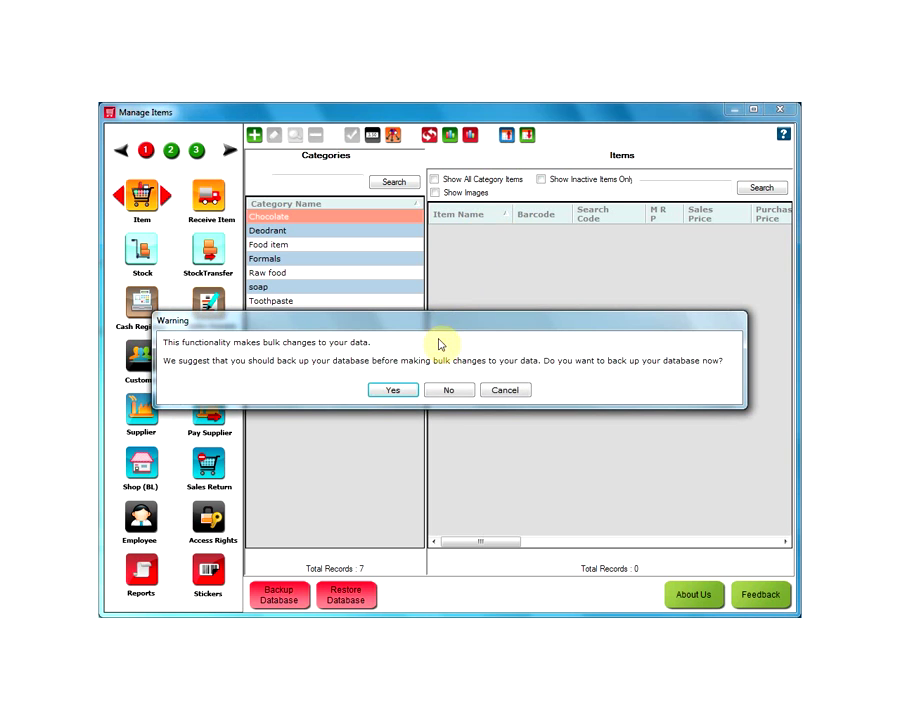
click(449, 392)
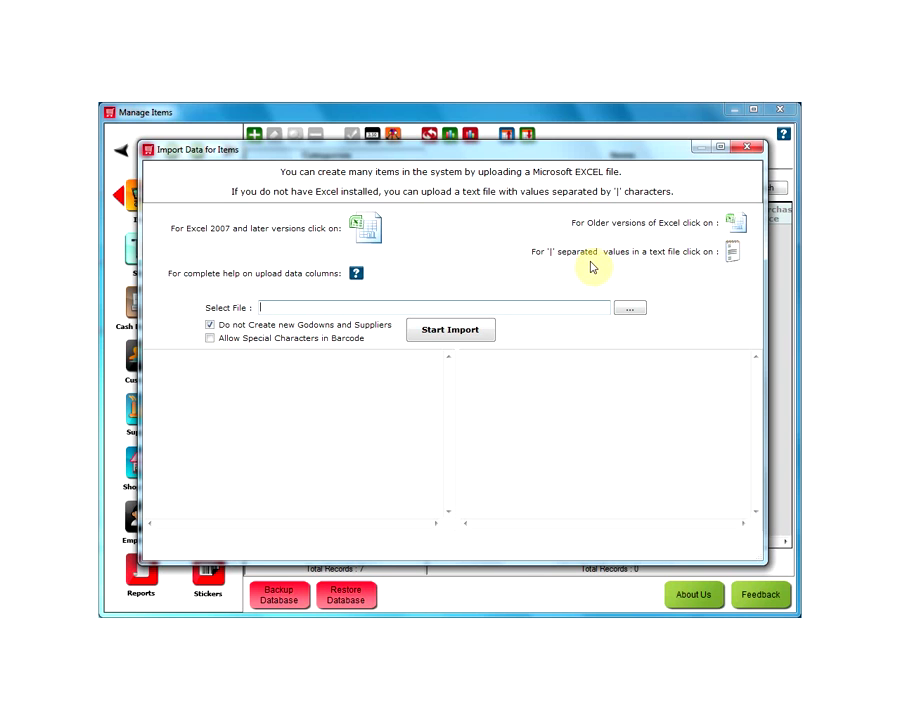
- Create the pipe-separated start-up import file ItemData.TXT
click(731, 254)
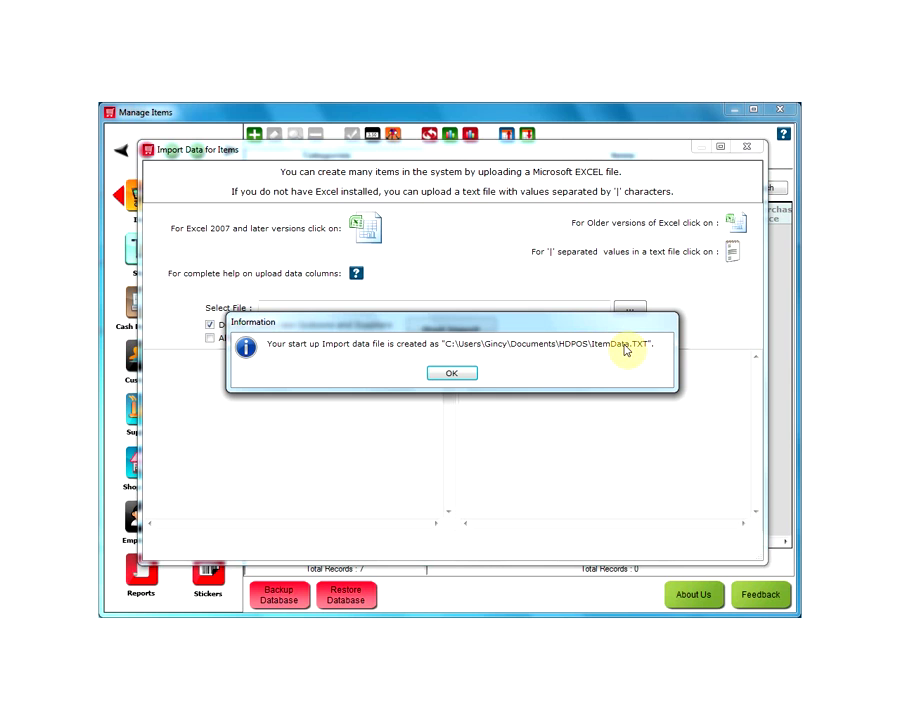
- Acknowledge the file-created message, view ItemData.TXT's headers in Notepad, then close it
click(455, 372)
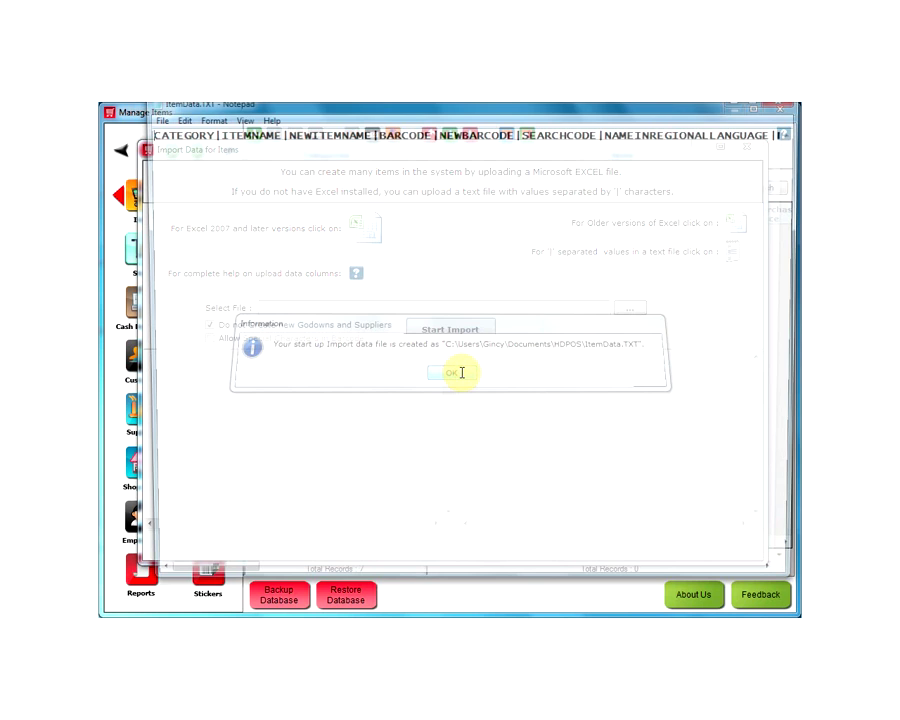
drag(412, 101, 391, 122)
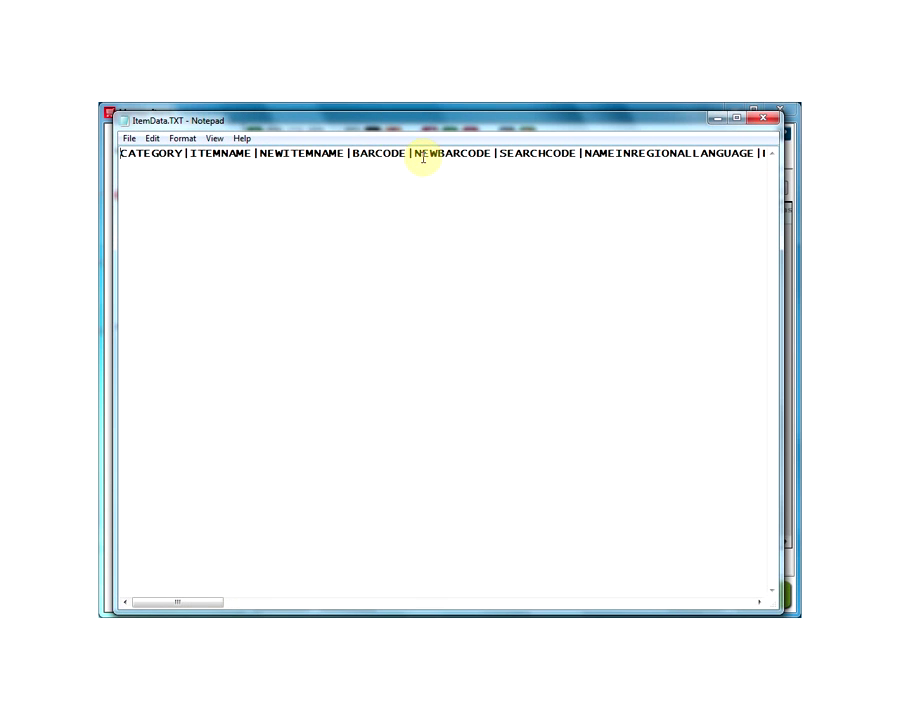
key(alt+Tab)
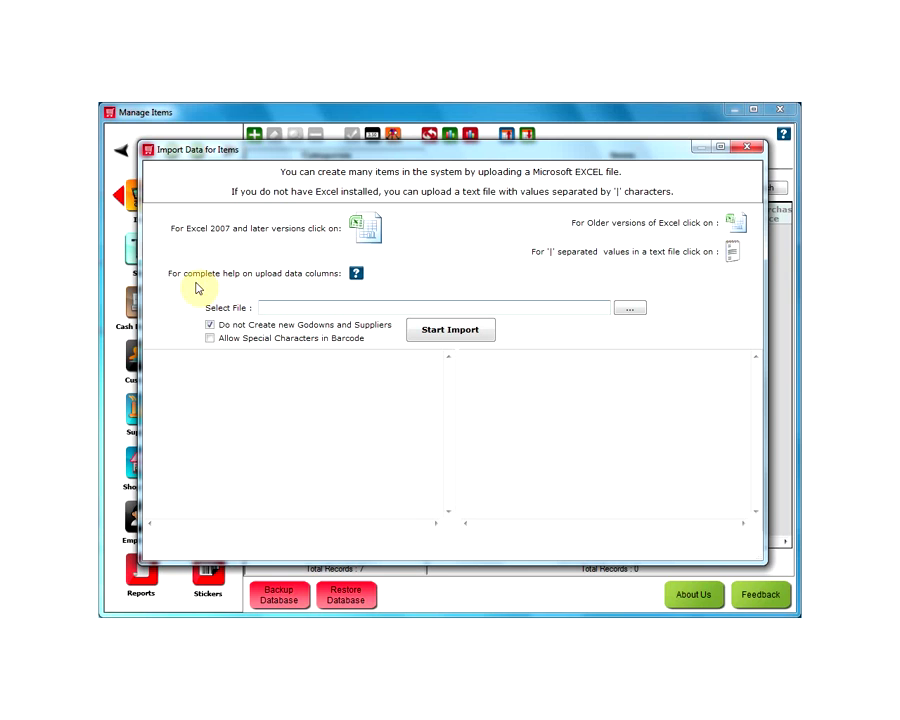
click(356, 274)
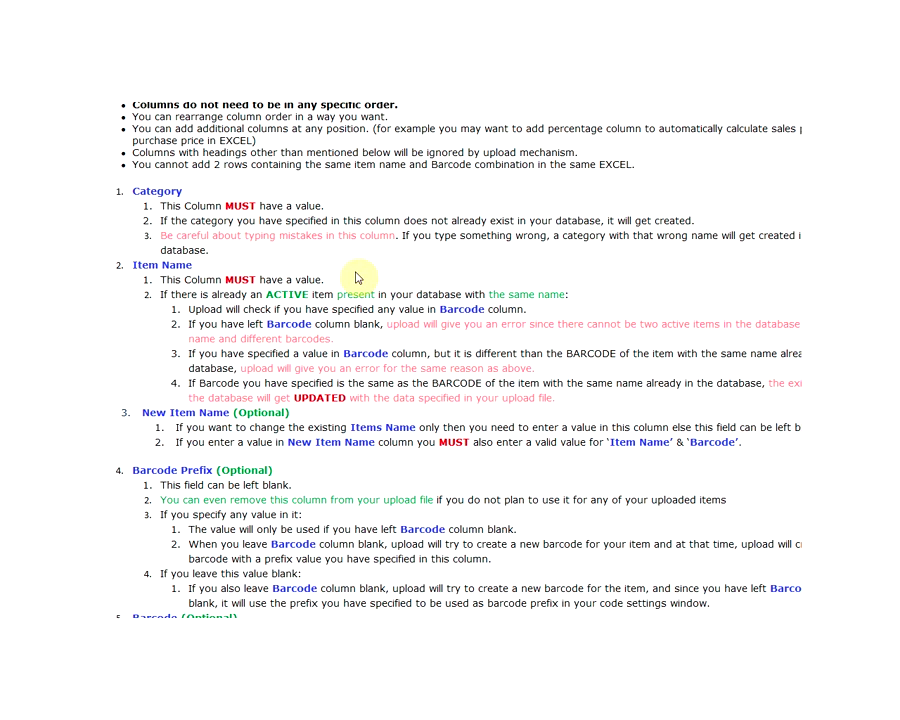
click(875, 22)
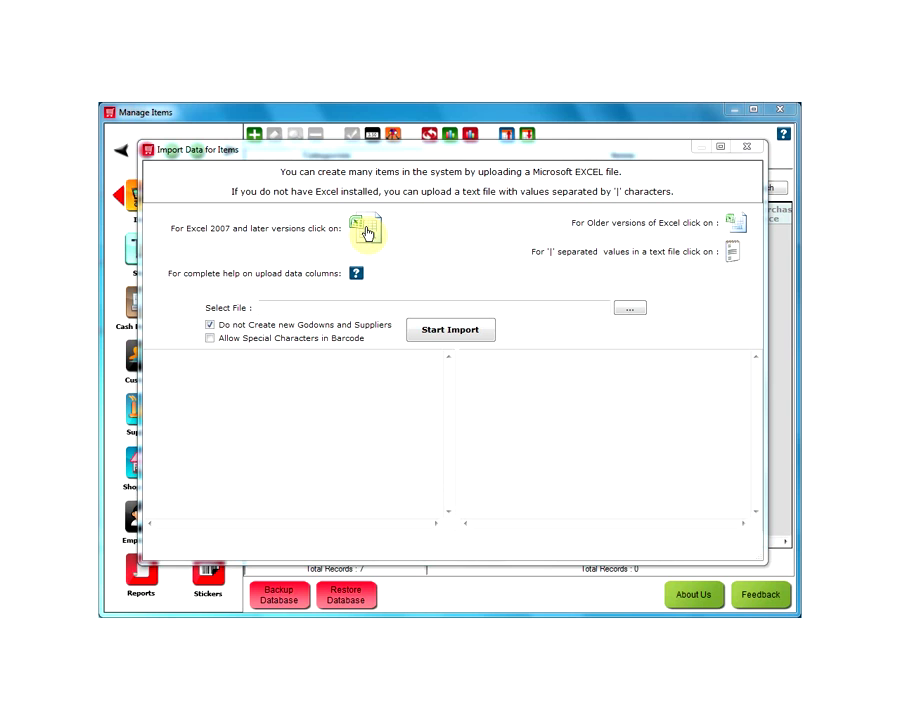
click(366, 232)
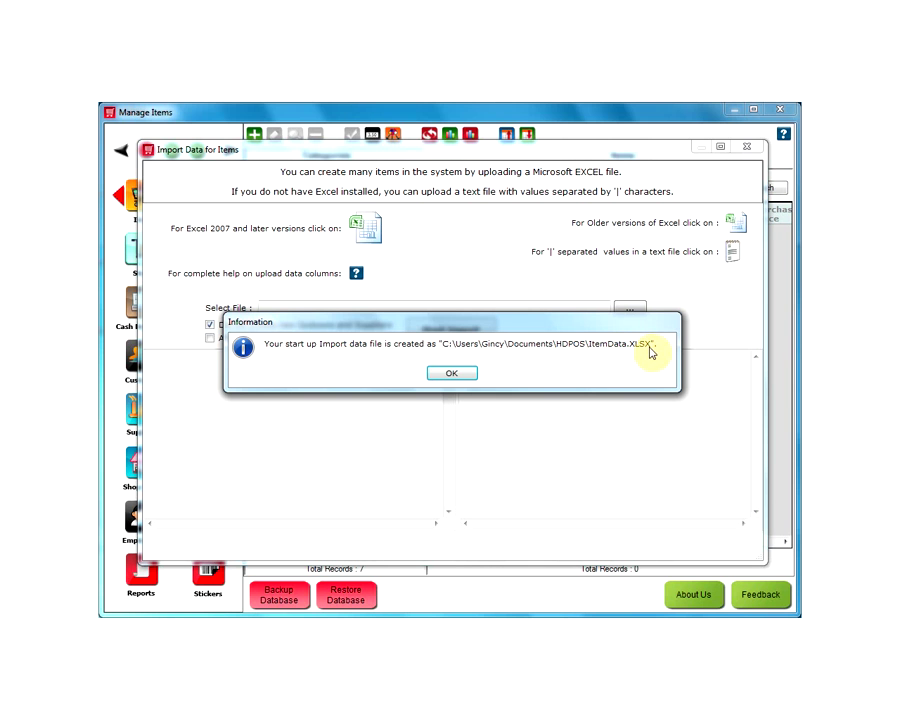
- Acknowledge the ItemData.XLSX template message and position the opened Excel window
click(451, 375)
drag(336, 43, 413, 122)
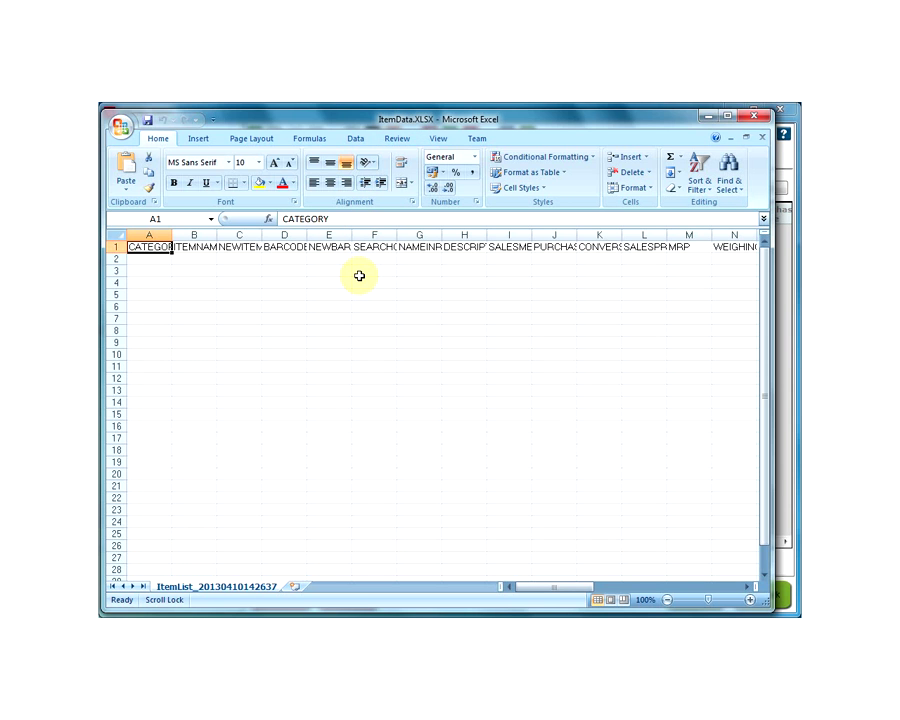
- Maximize Excel, widen columns A and B, and enter category Soap in A2
key(super+Up)
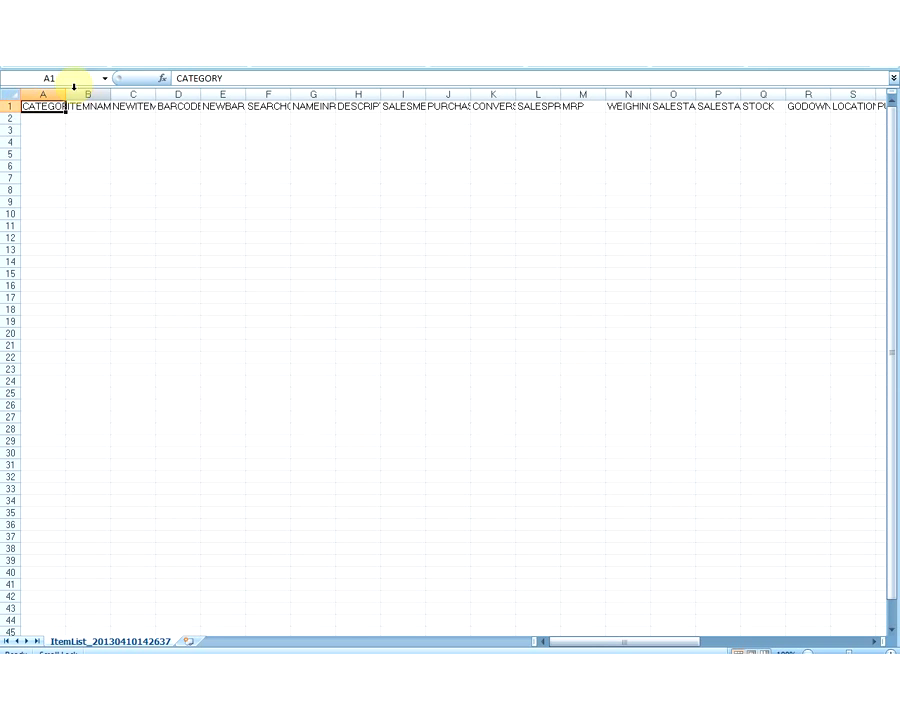
drag(66, 94, 94, 96)
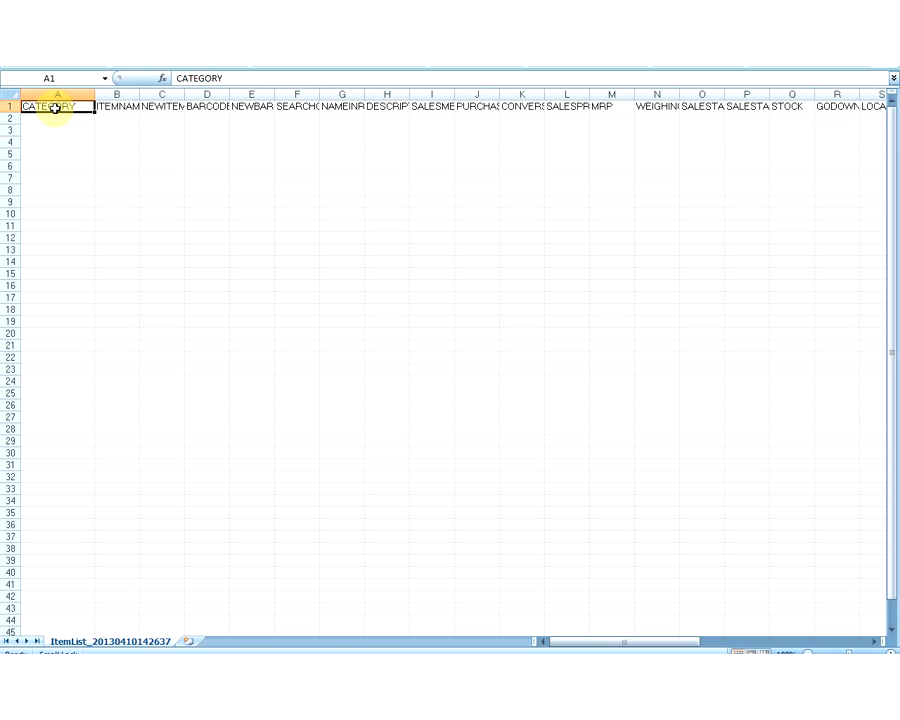
click(52, 121)
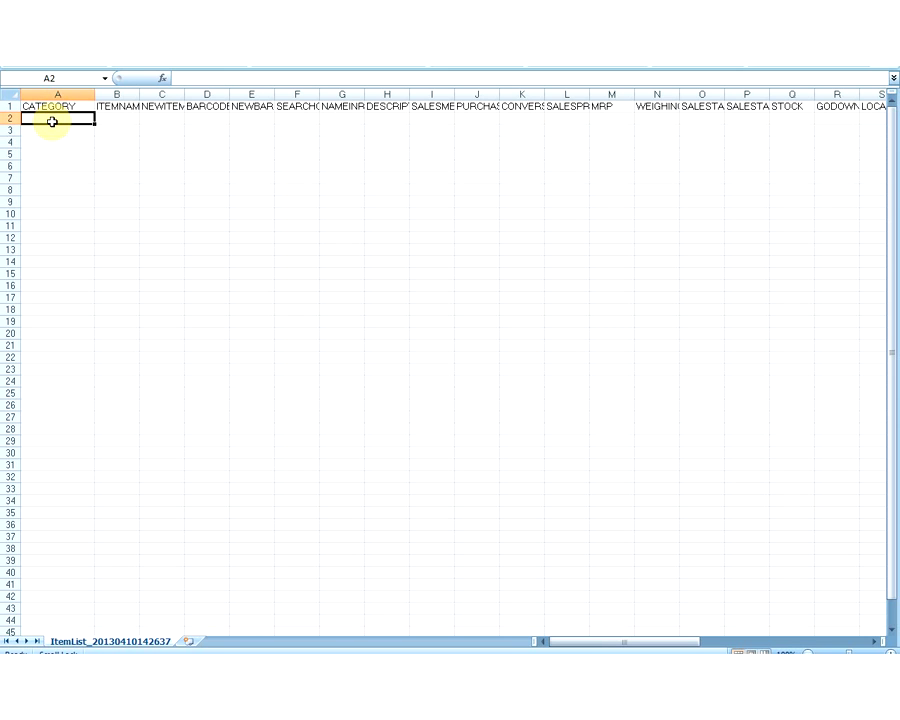
text(S)
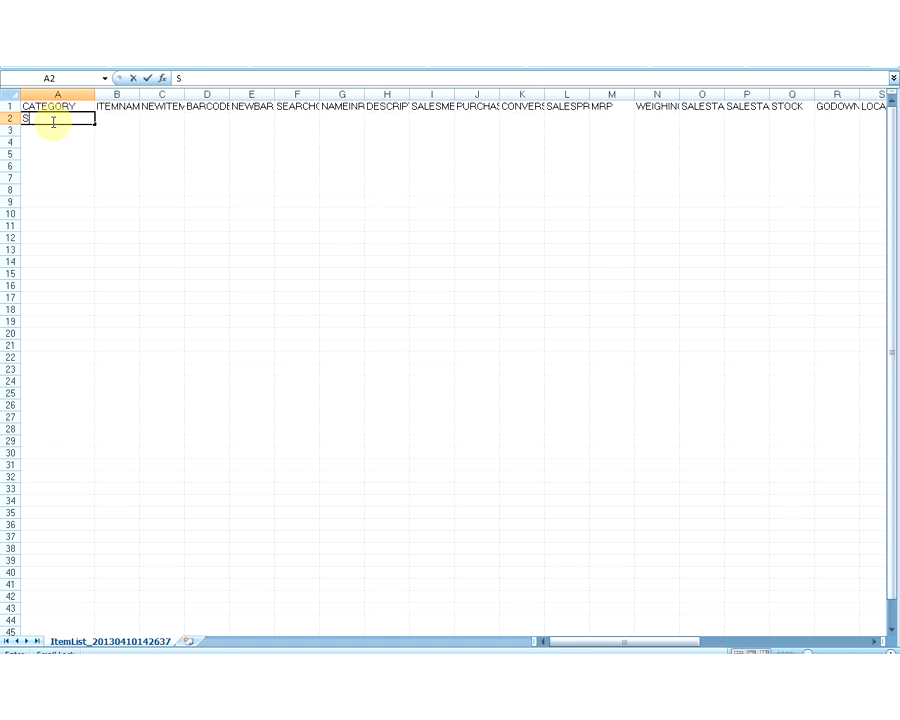
text(oap)
click(113, 107)
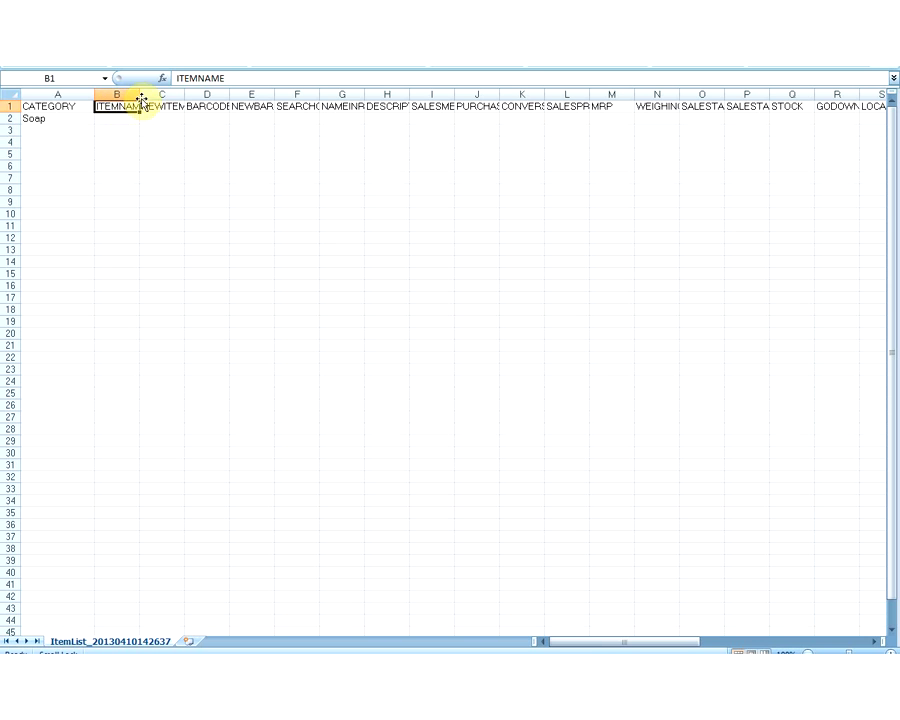
drag(139, 92, 168, 89)
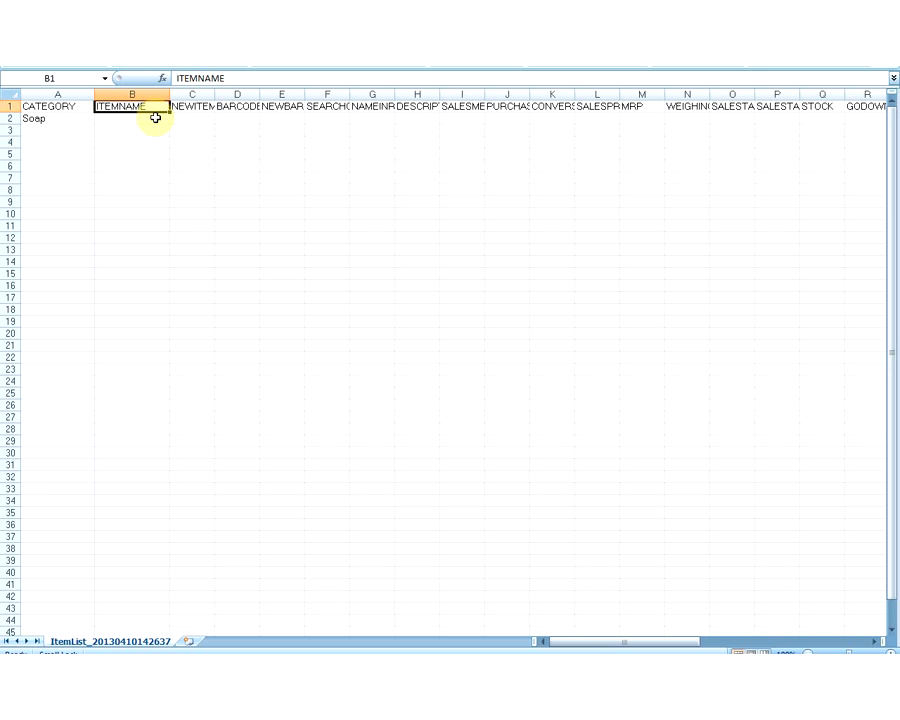
- Enter item name Nima Rose in B2 and widen column C for NEWITEMNAME
click(156, 118)
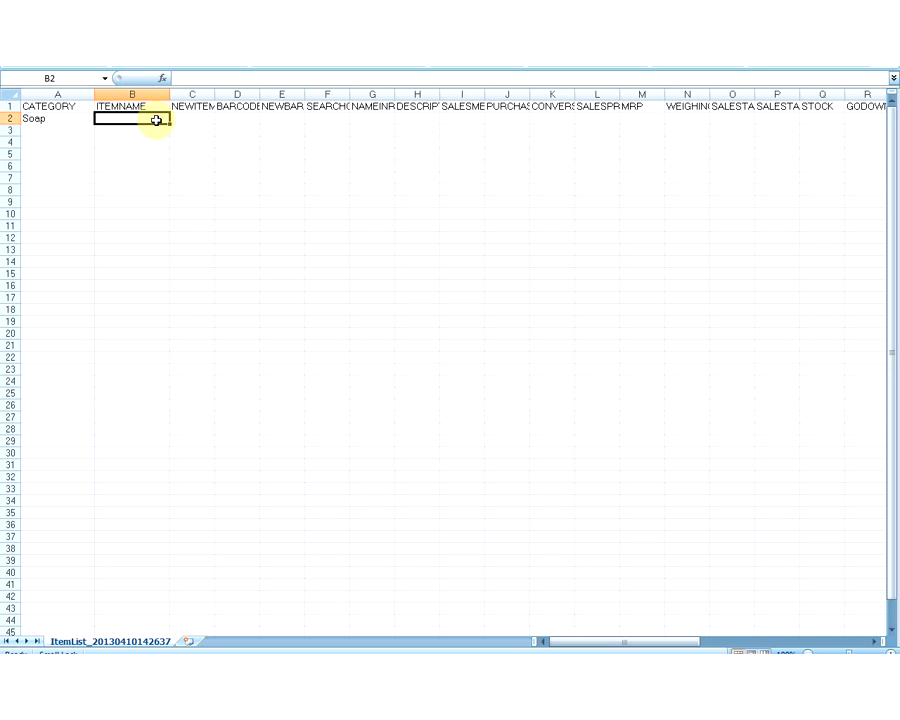
text(Nima)
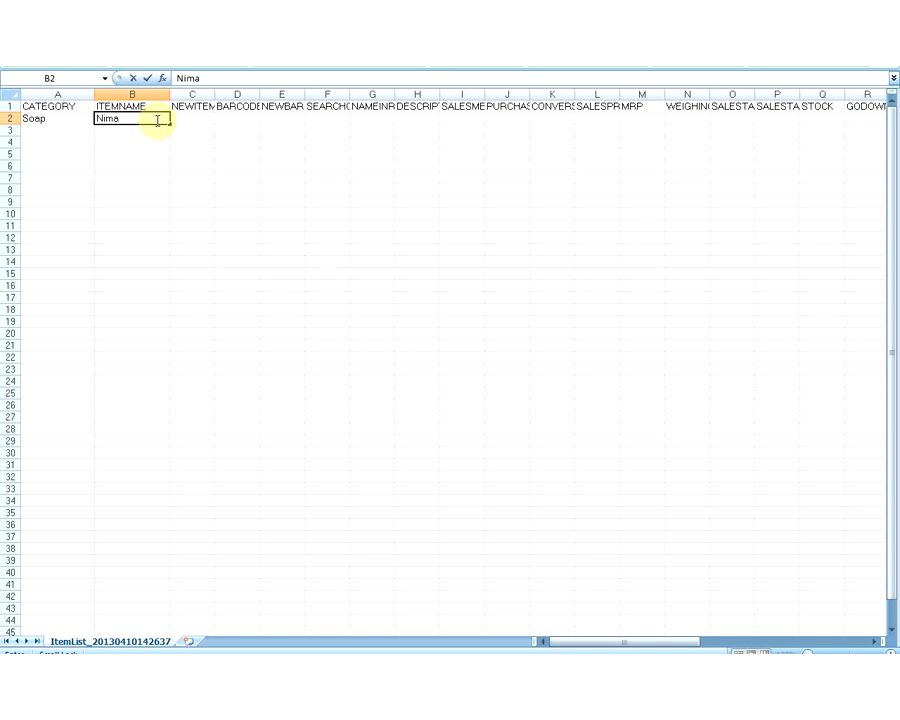
text( Rose)
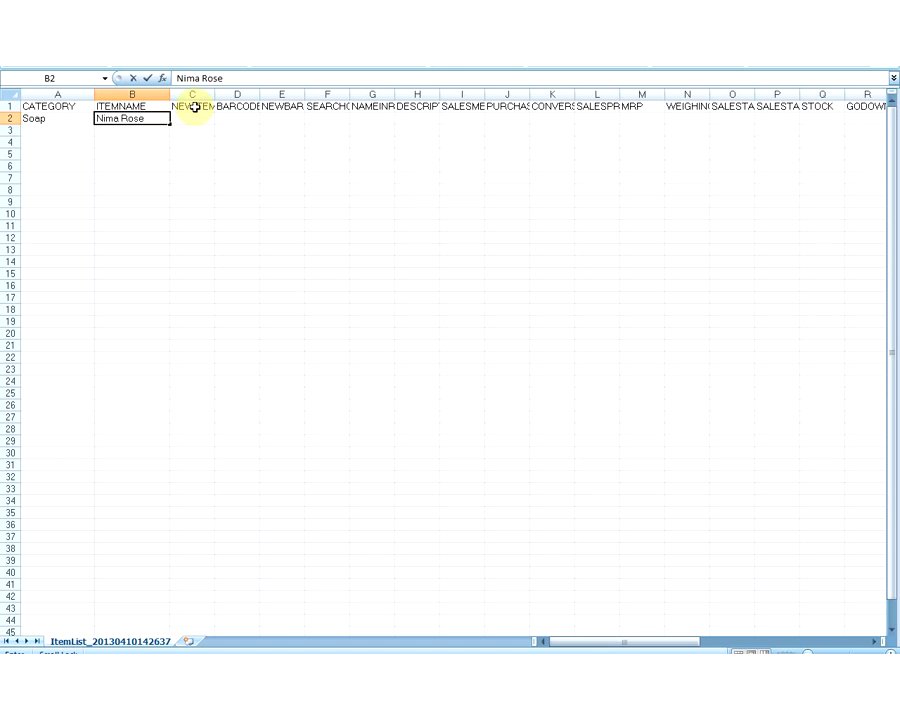
click(193, 106)
drag(216, 95, 245, 95)
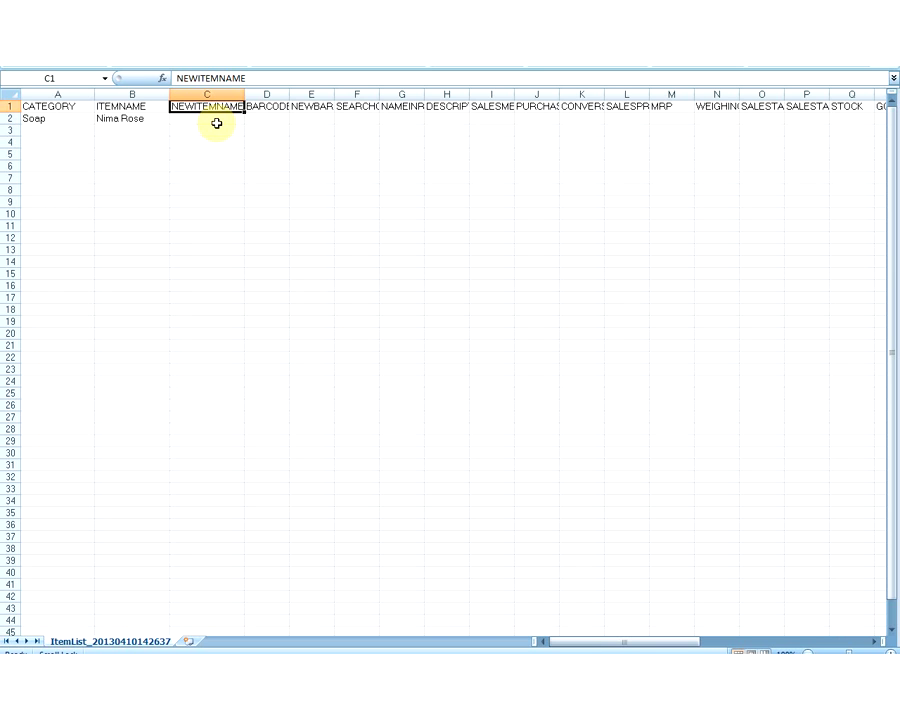
- Widen column D for BARCODE and enter barcode 123321 in D2
click(216, 123)
click(266, 105)
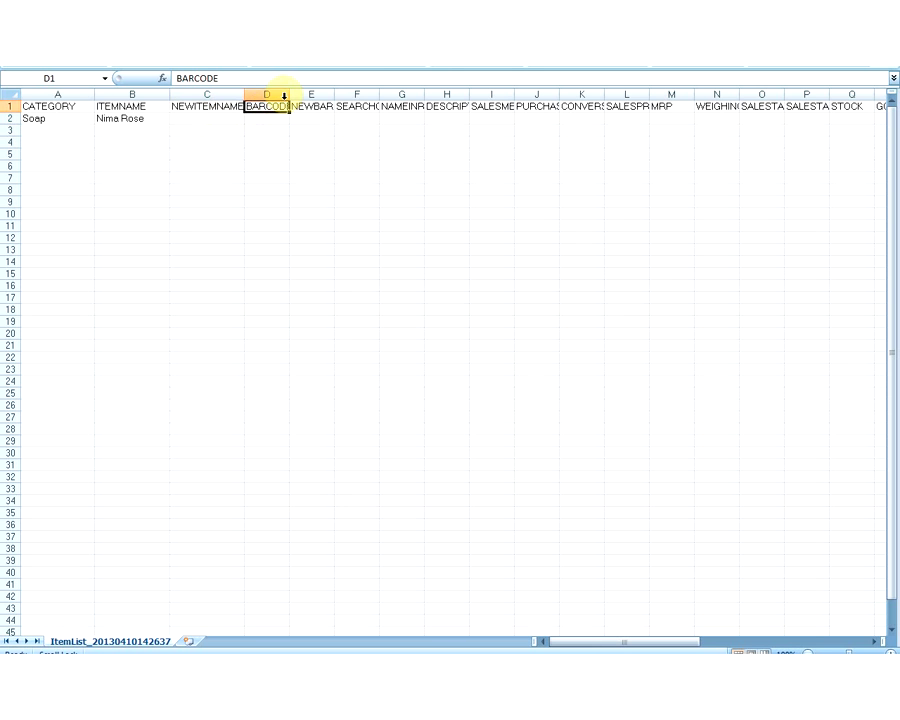
drag(290, 94, 319, 94)
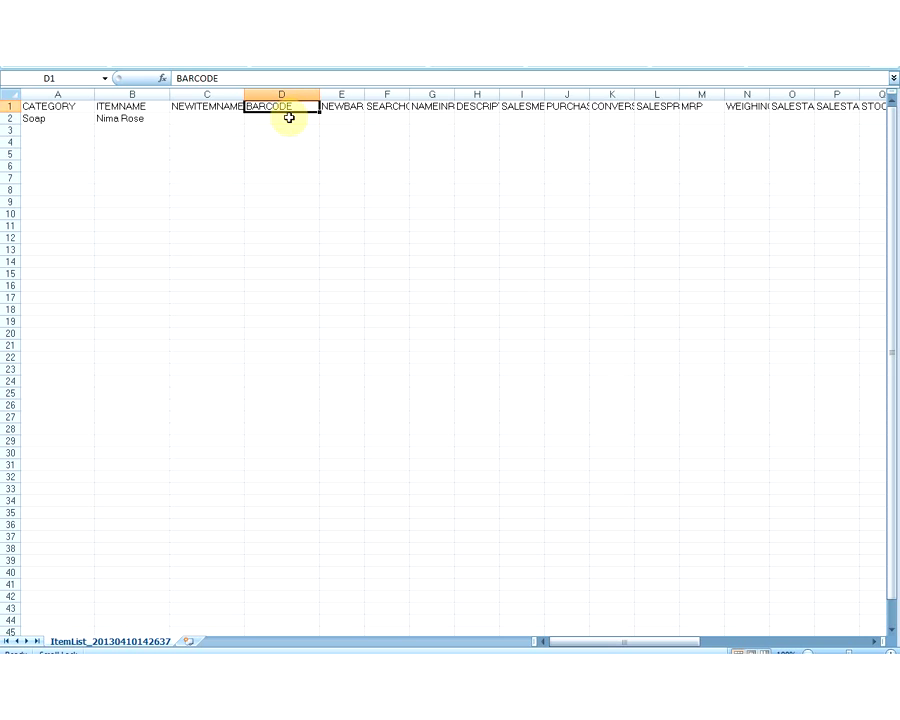
click(288, 118)
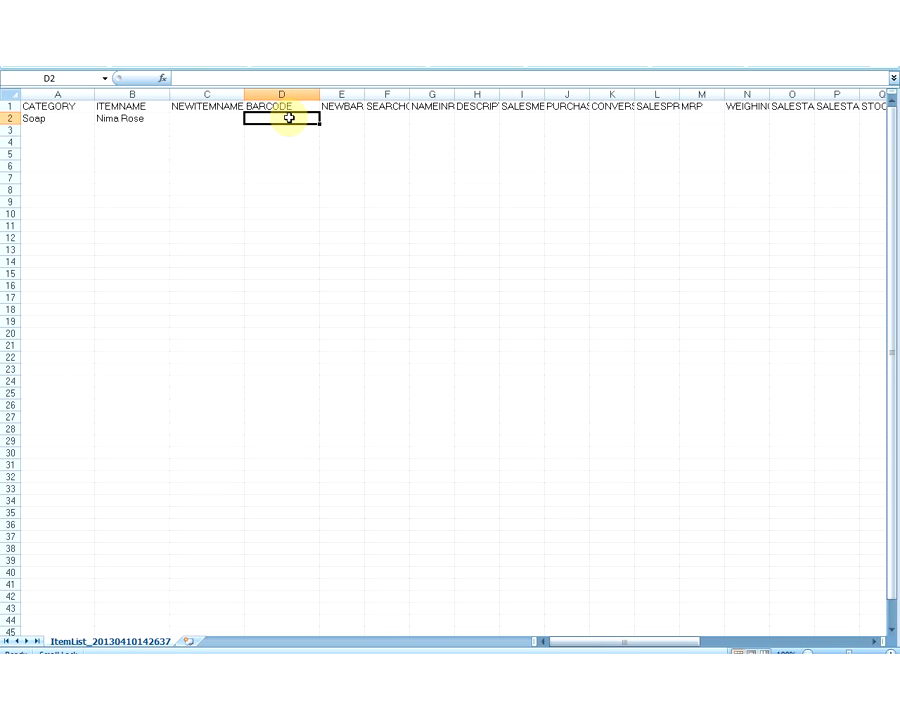
text(123321)
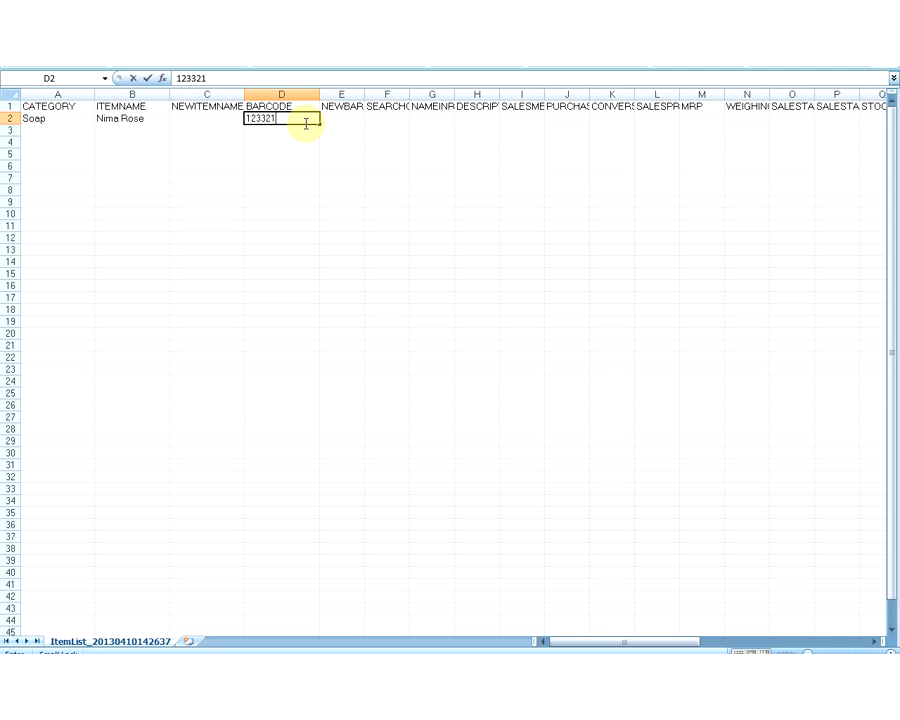
click(333, 106)
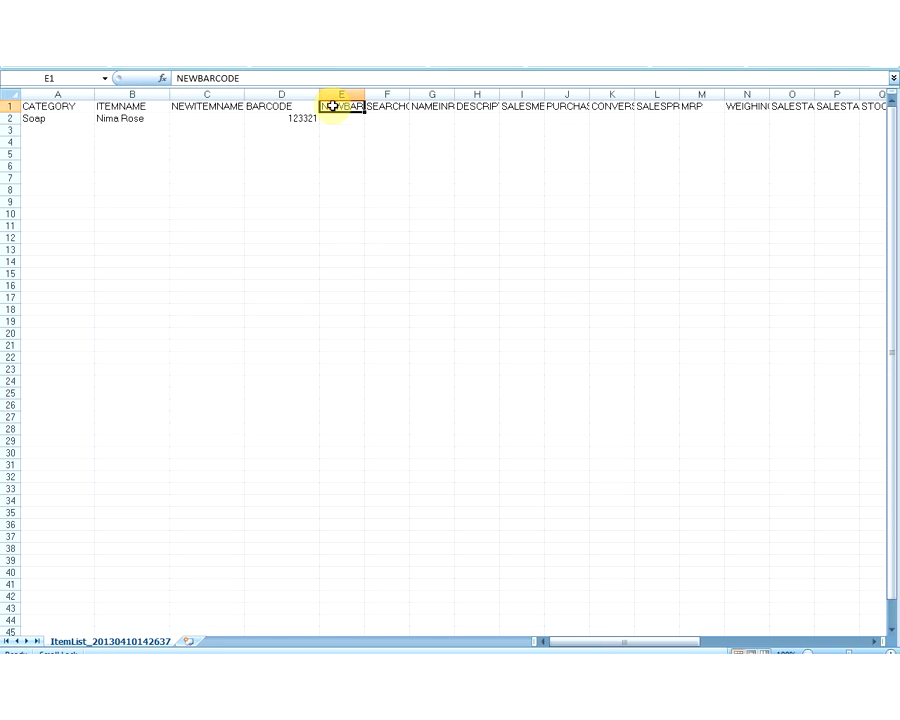
- Widen columns E and F and enter search code NR in F2
drag(364, 94, 417, 93)
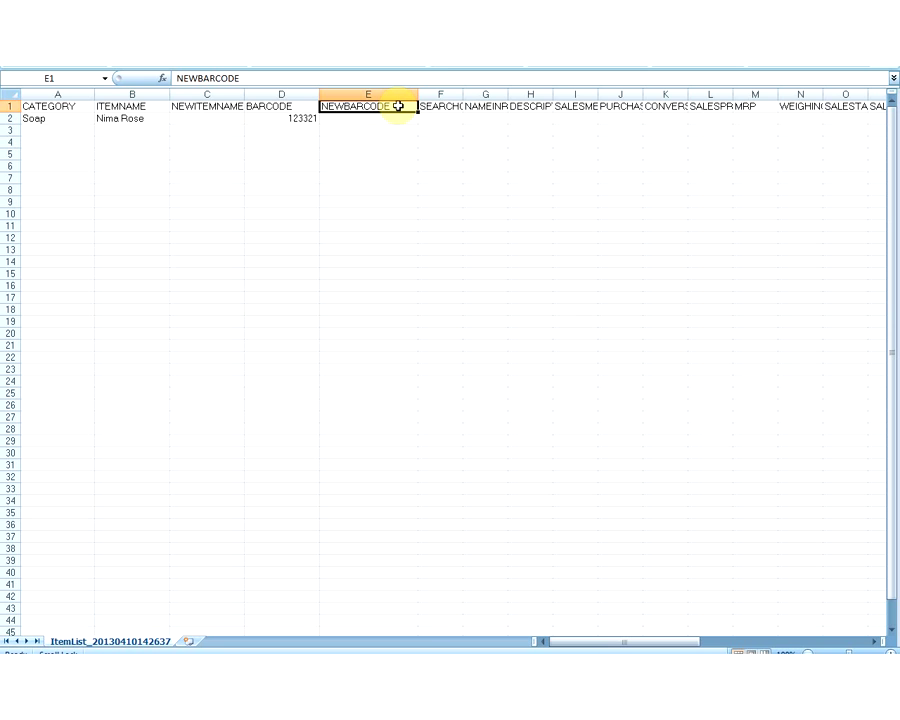
click(436, 104)
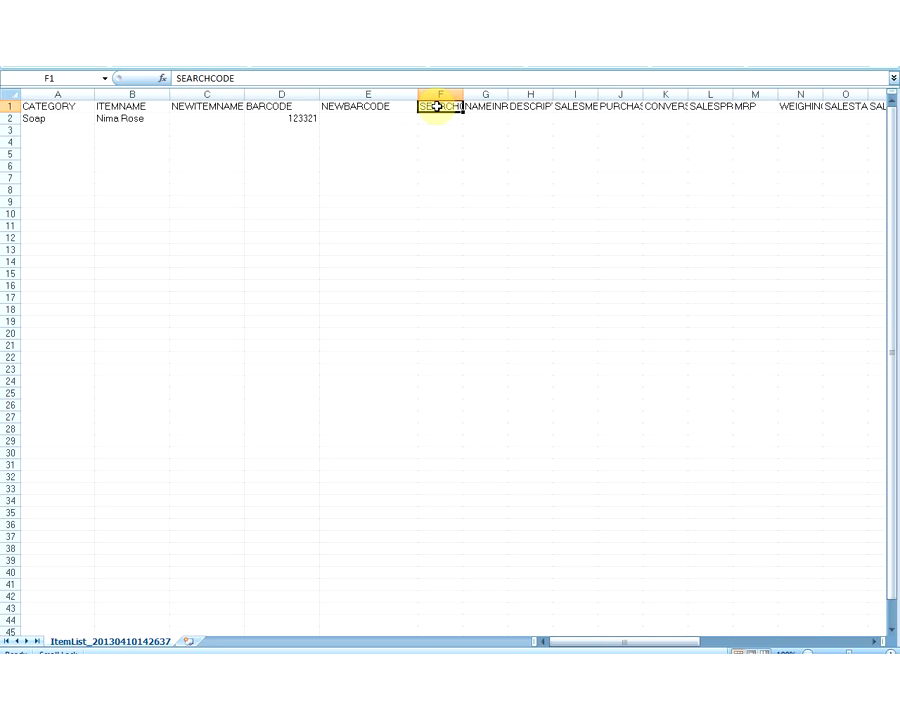
drag(462, 94, 499, 93)
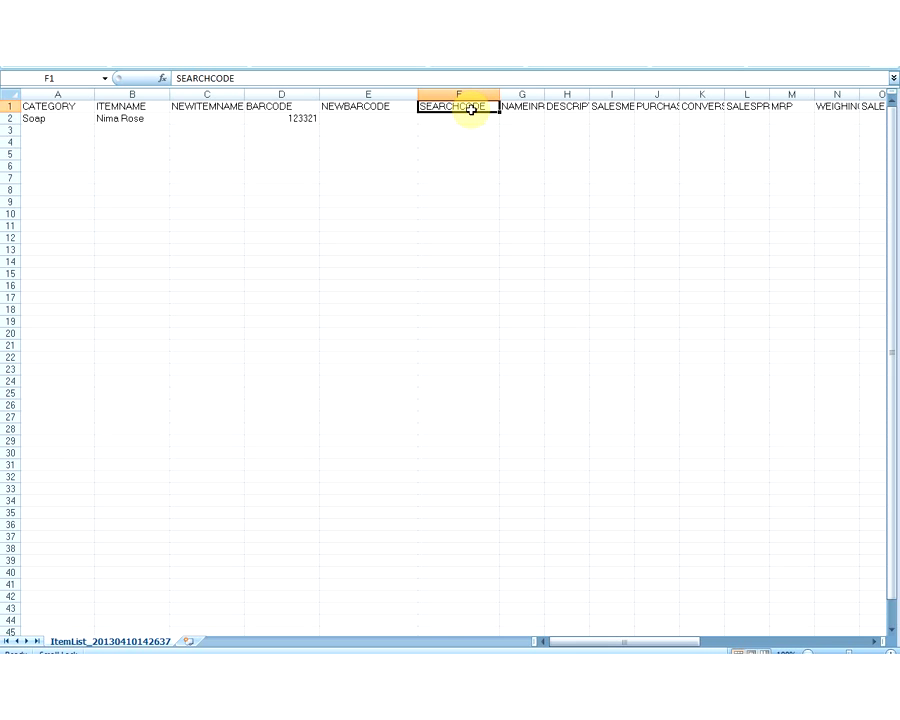
click(478, 118)
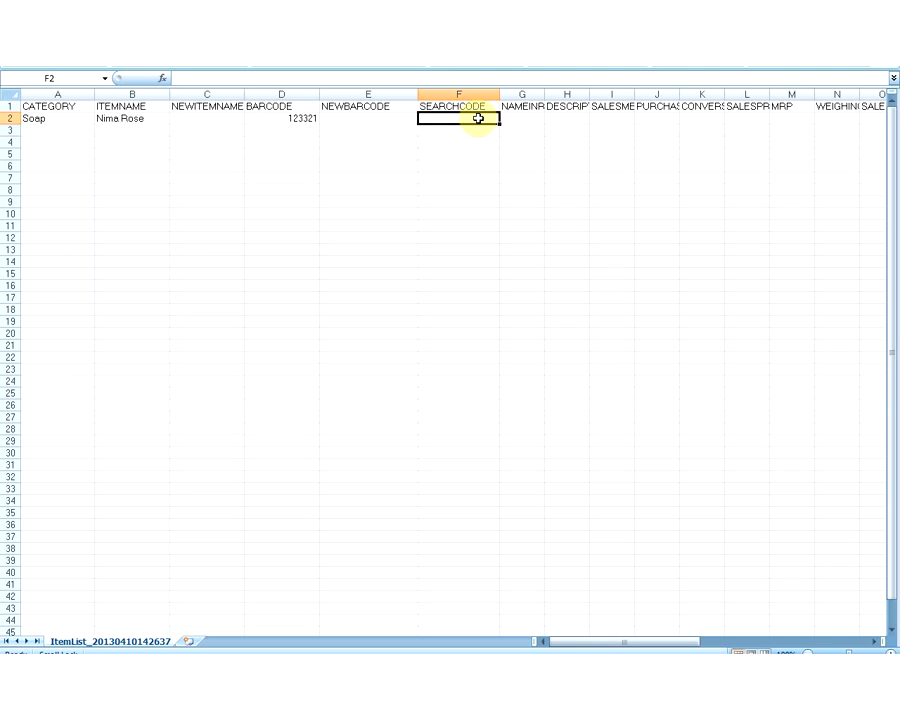
text(NR)
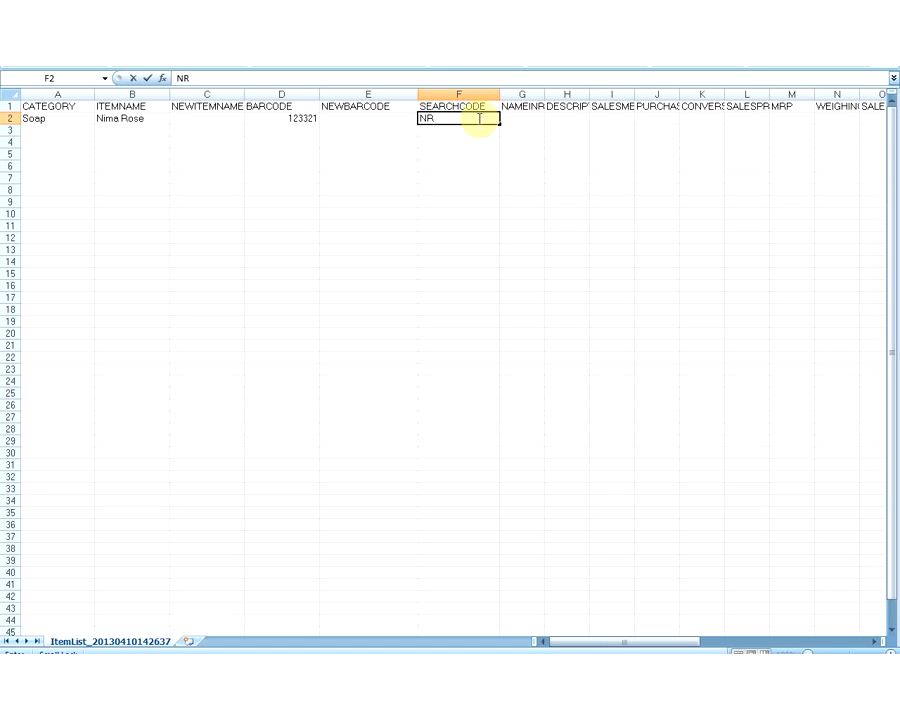
click(521, 118)
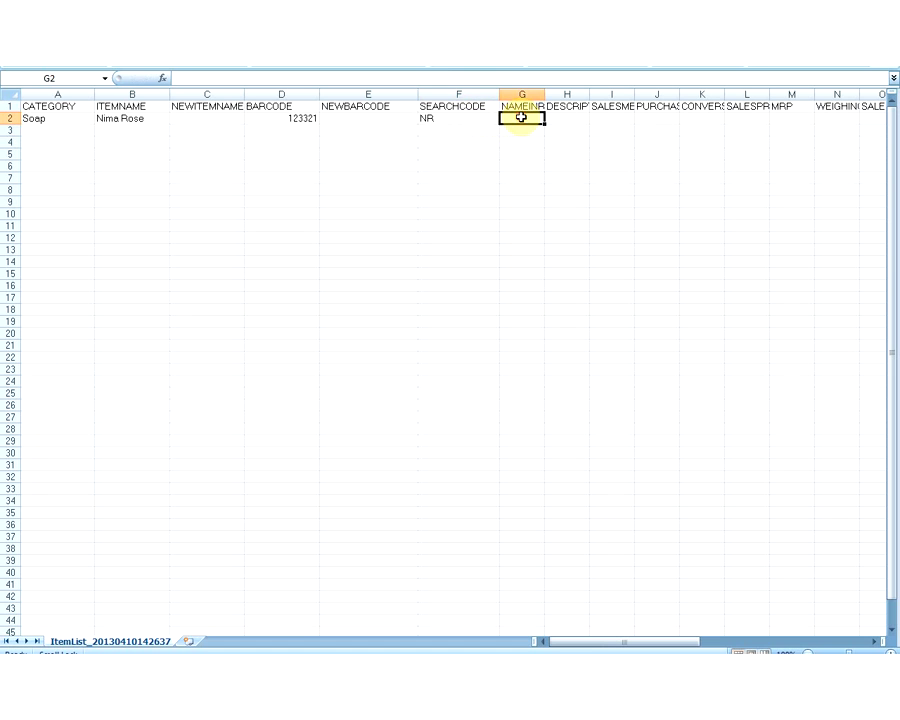
- Widen columns G and H to show their full headers, including DESCRIPTION
drag(545, 93, 671, 93)
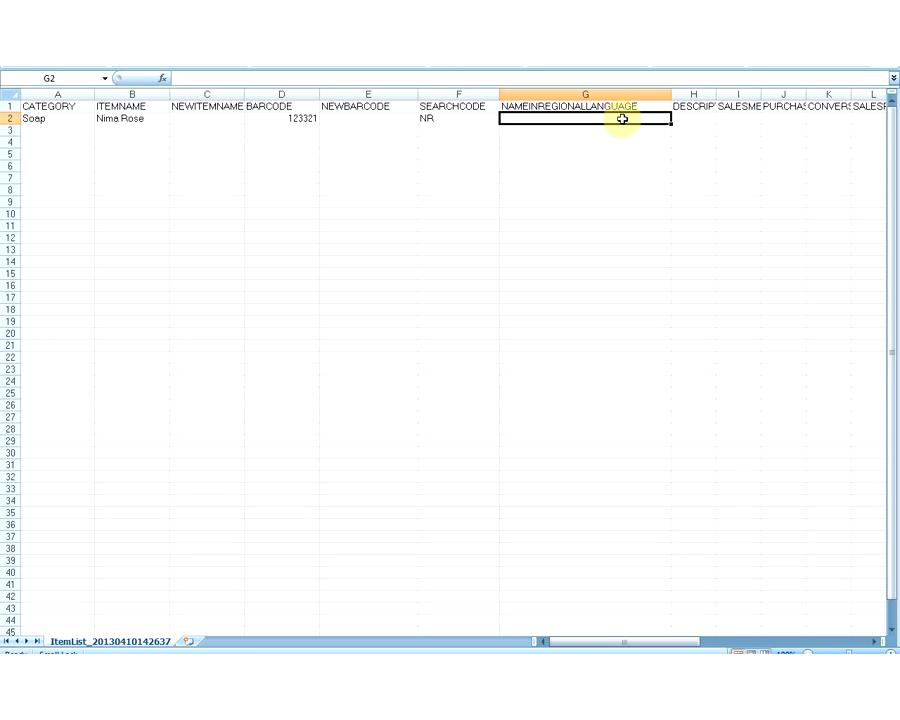
click(700, 105)
drag(715, 95, 774, 88)
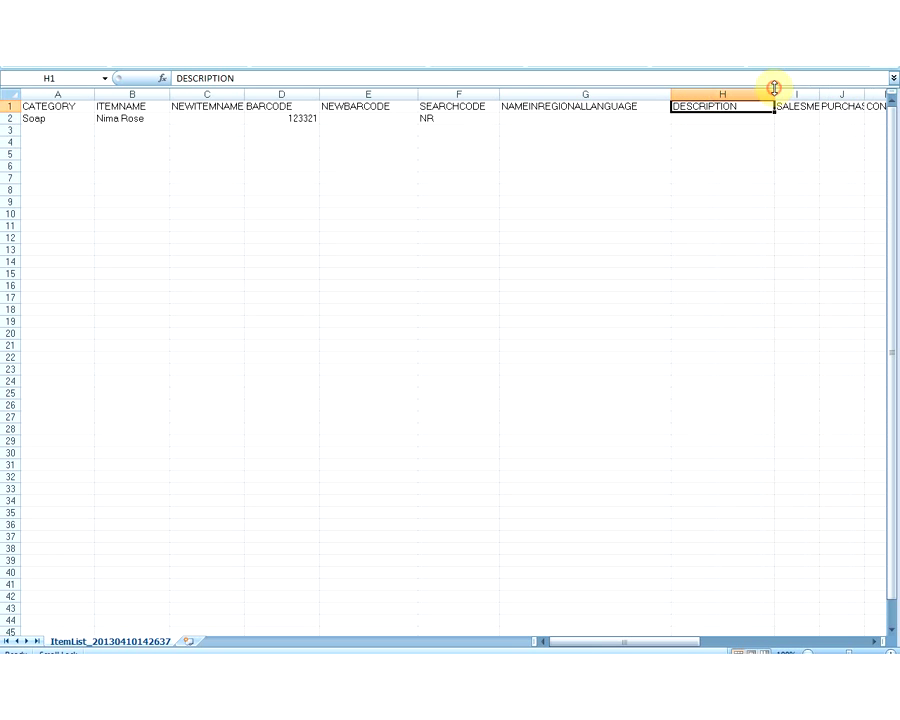
- Enter description 'test' in H2 and widen column I to show SALESMEASURINGUNIT
click(719, 120)
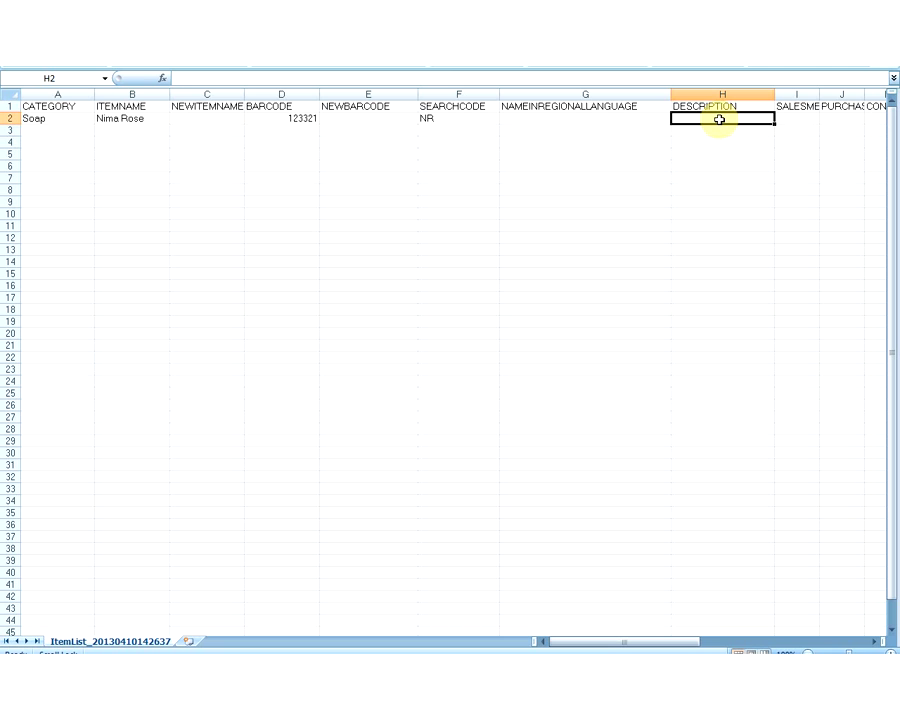
text(test)
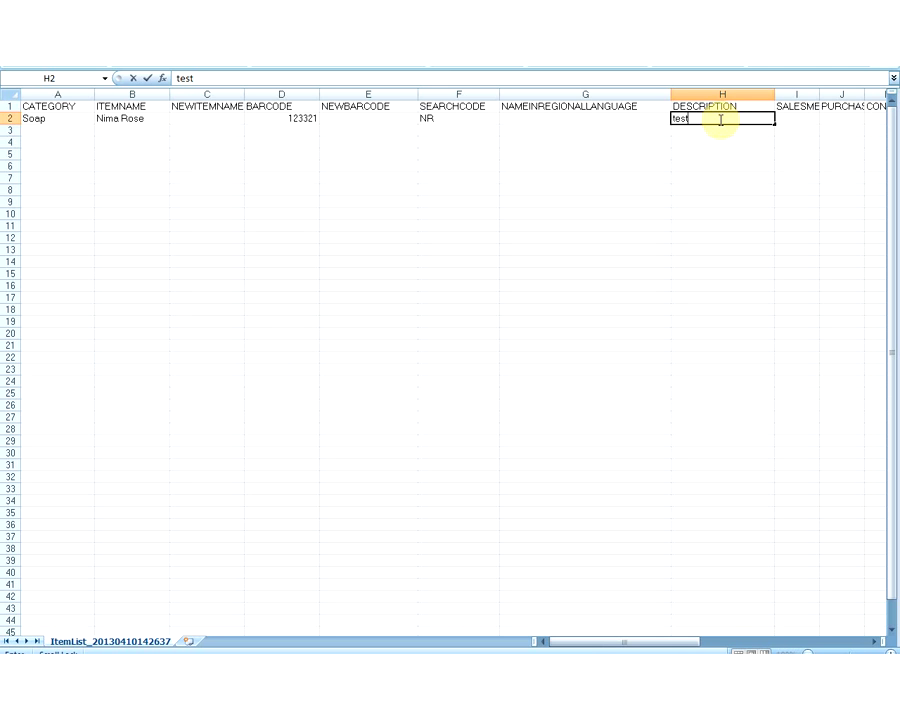
click(789, 107)
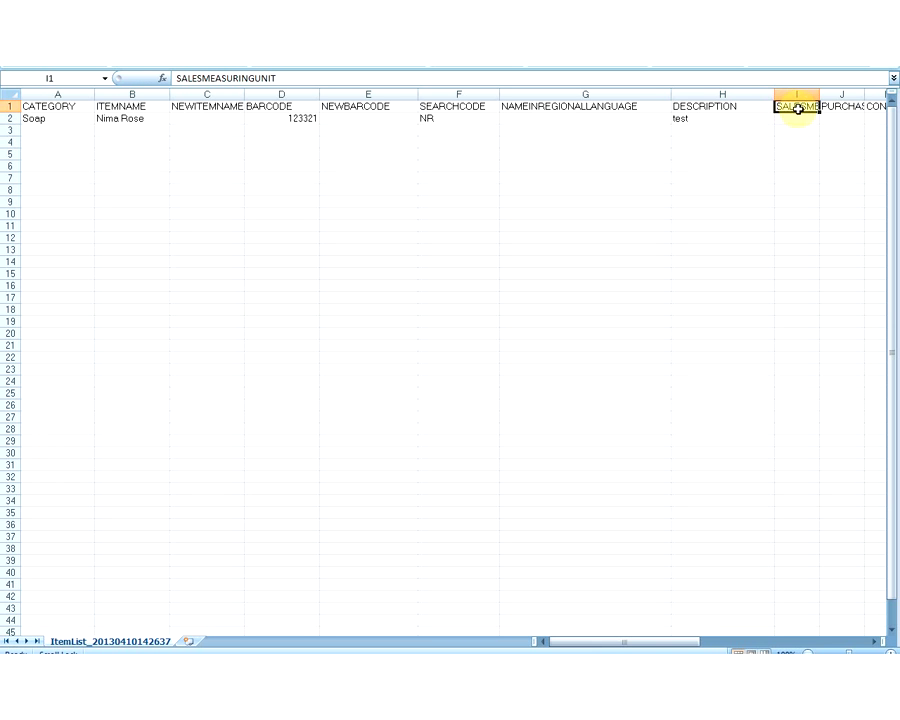
drag(820, 94, 866, 96)
drag(584, 651, 640, 647)
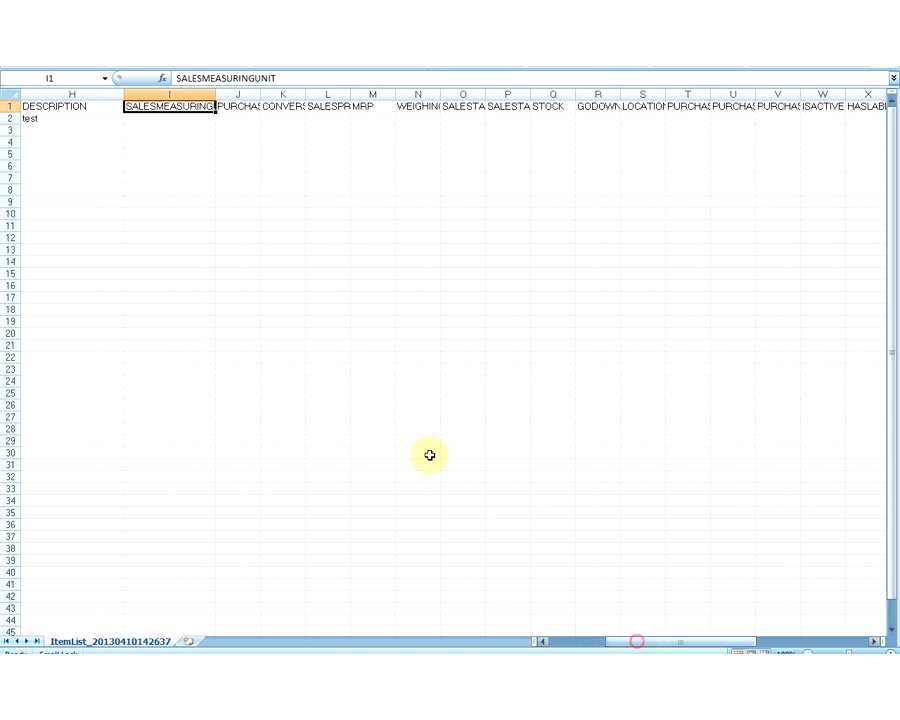
drag(214, 97, 260, 98)
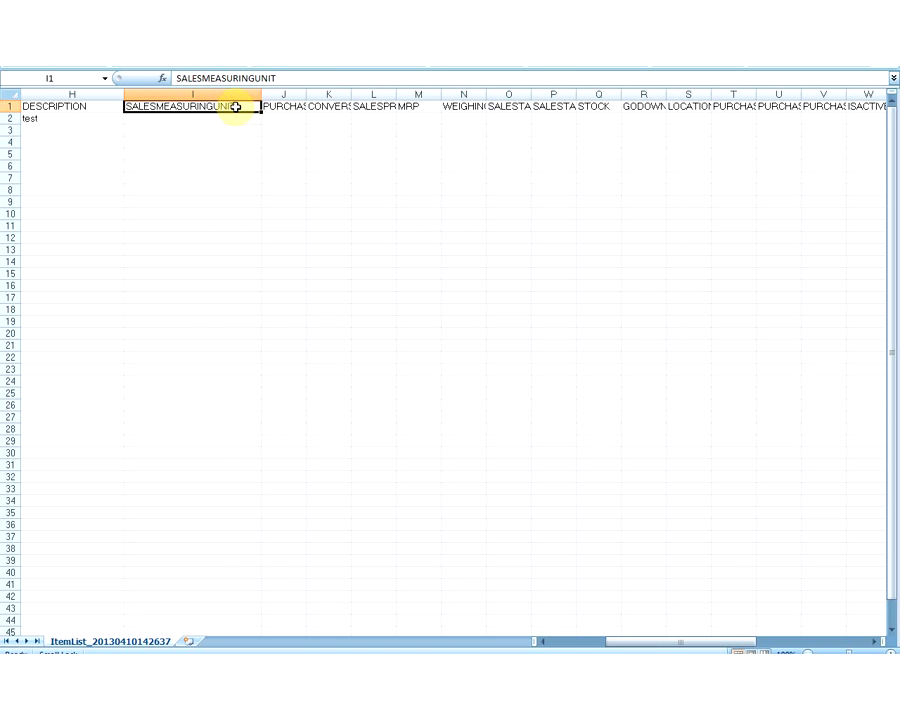
click(236, 119)
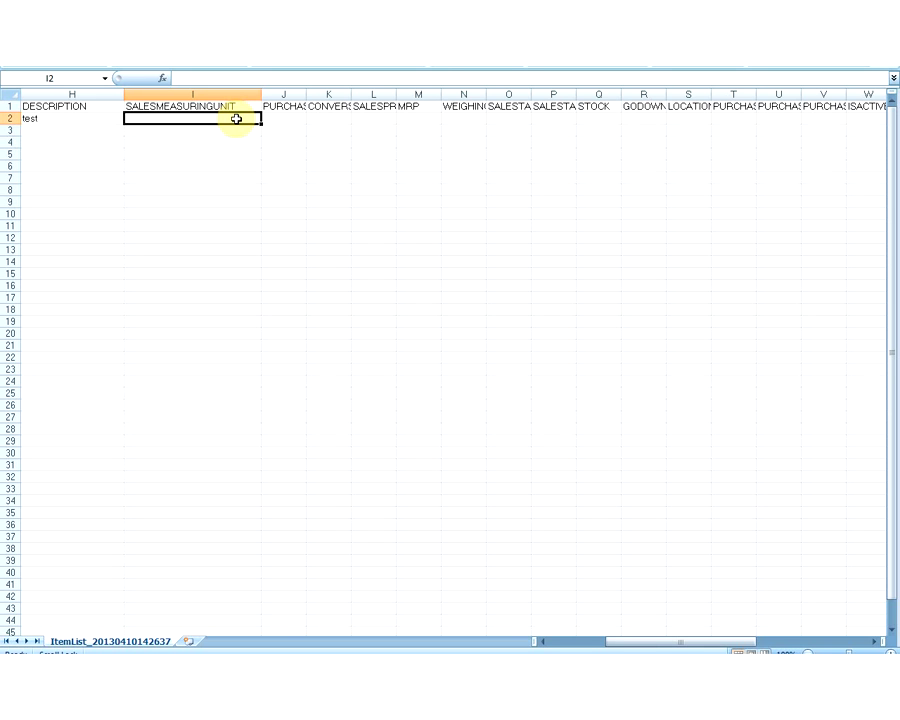
- Enter sales unit qty in I2 and widen column J for PURCHASEMEASURINGUNIT
text(qty)
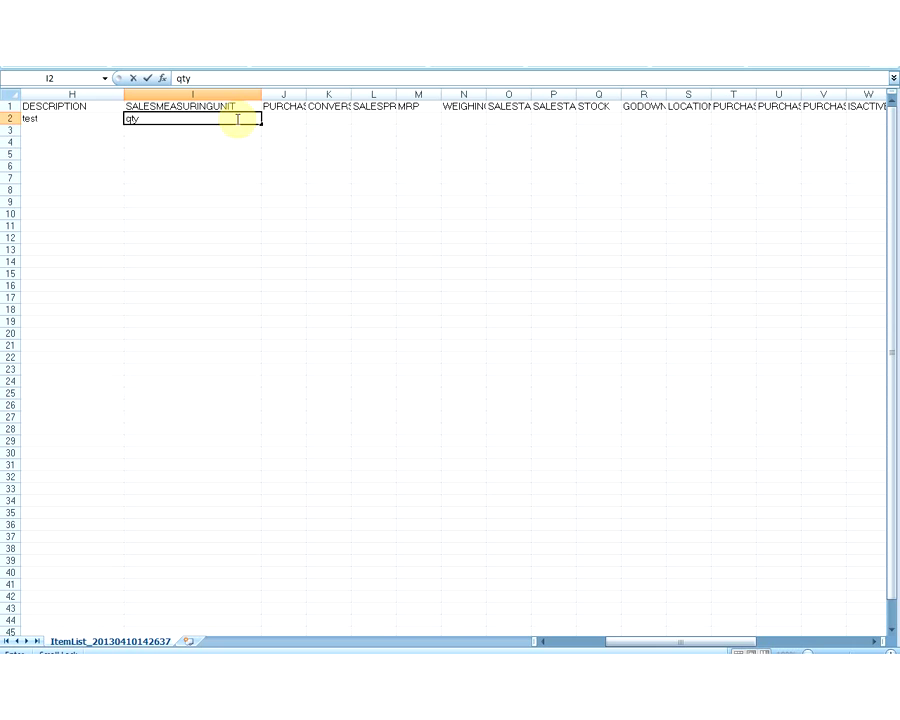
click(300, 104)
drag(305, 94, 406, 96)
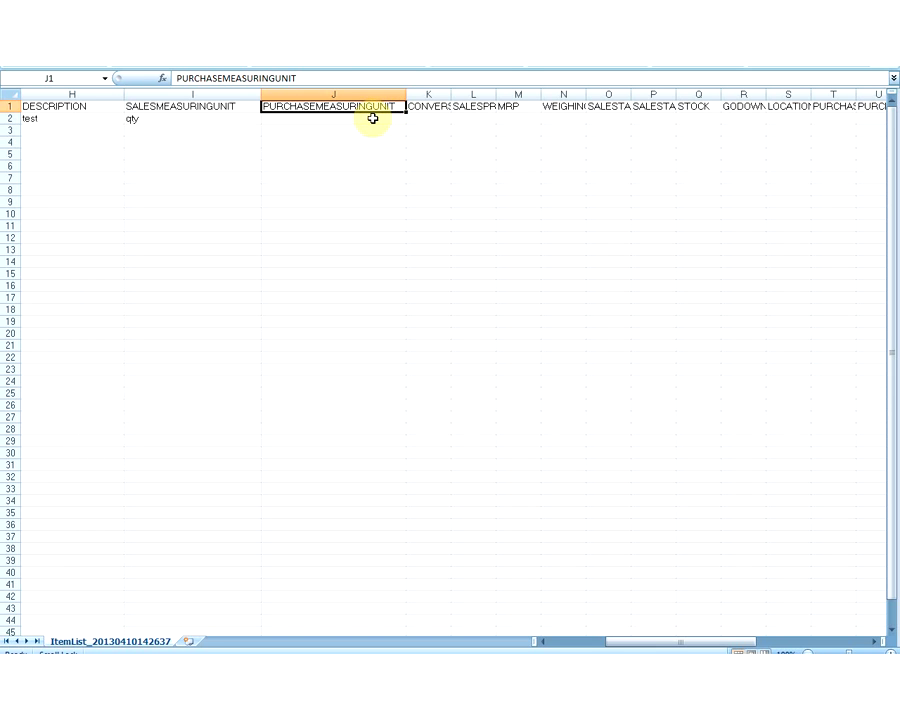
- Leave purchase unit J2 empty and widen column K for CONVERSIONFACTOR
click(372, 118)
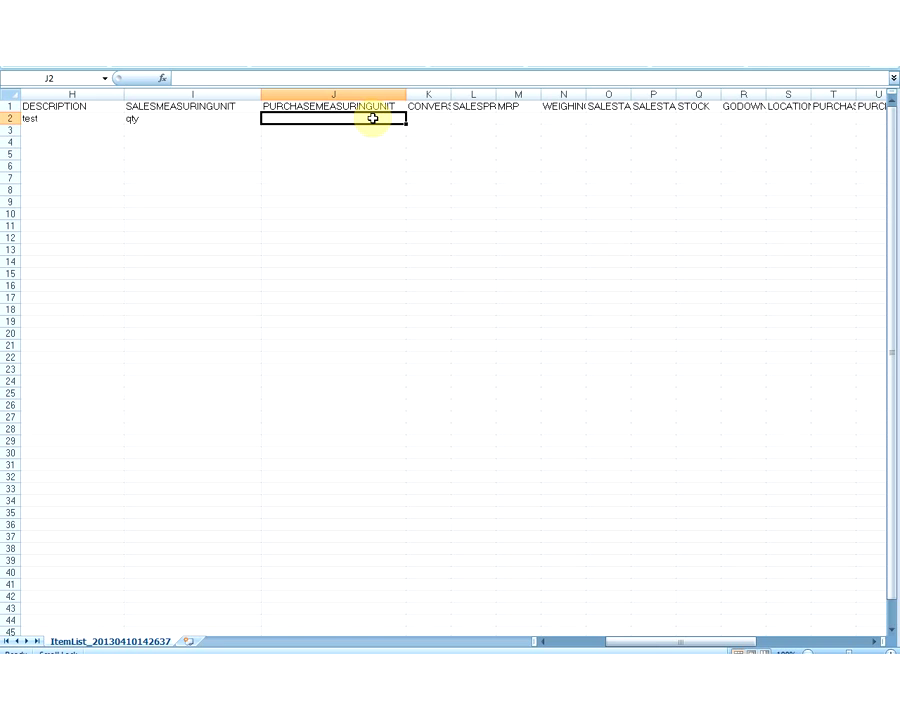
text(qty)
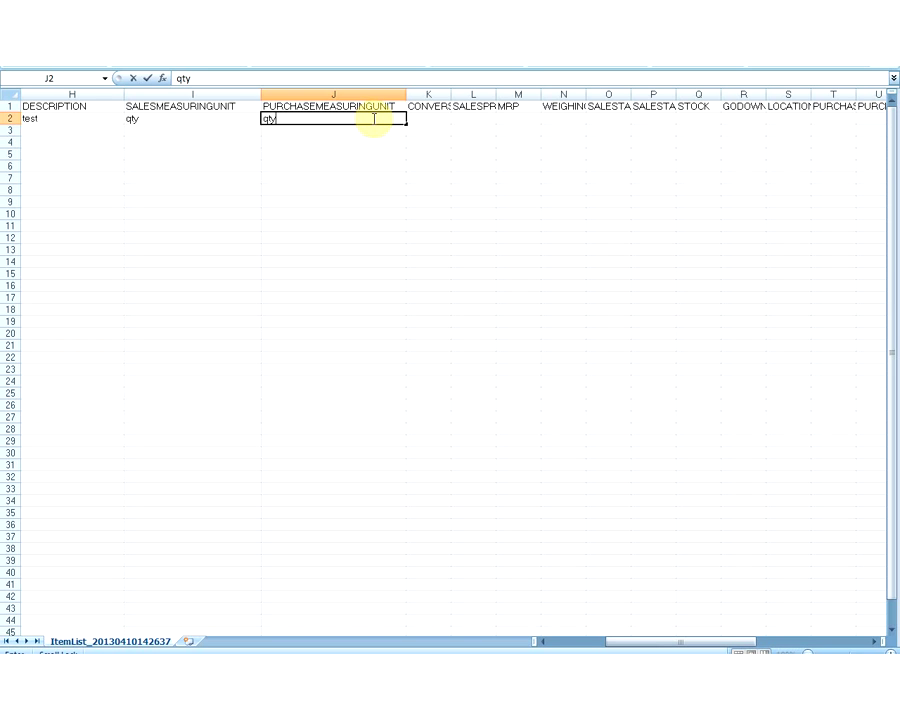
key(BackSpace)
key(BackSpace)
key(BackSpace)
click(428, 106)
drag(451, 95, 522, 93)
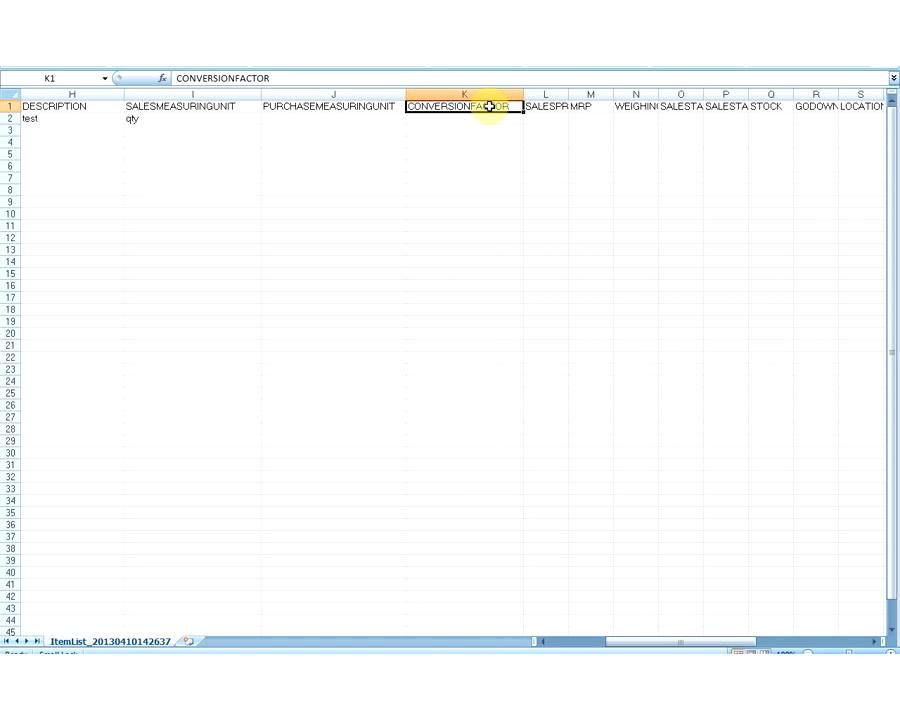
- Enter a conversion factor of 1 in K2 and widen column L to fit SALESPRICE
click(492, 118)
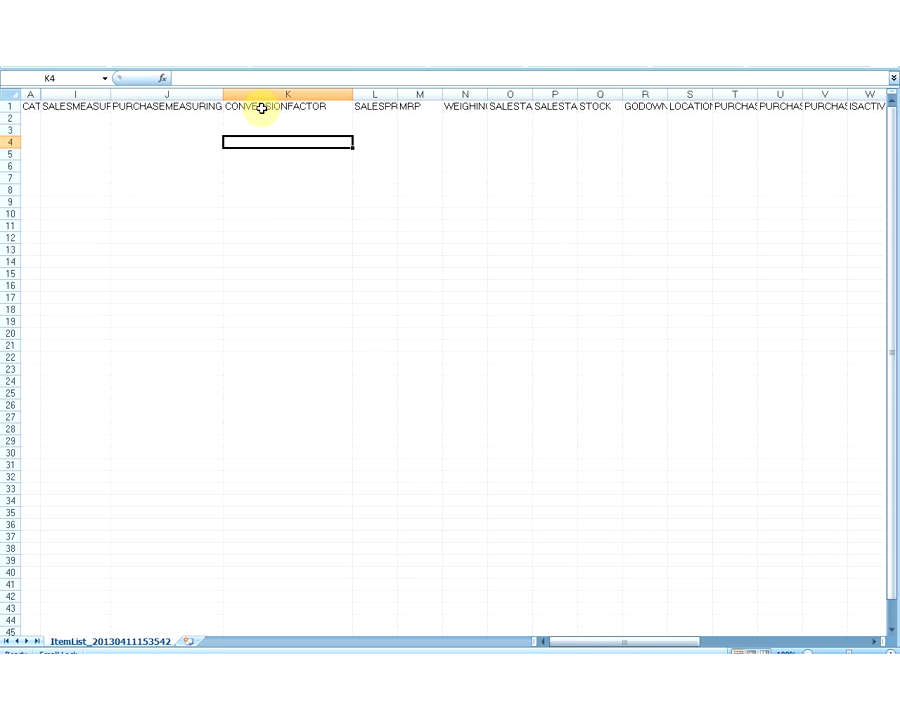
click(261, 108)
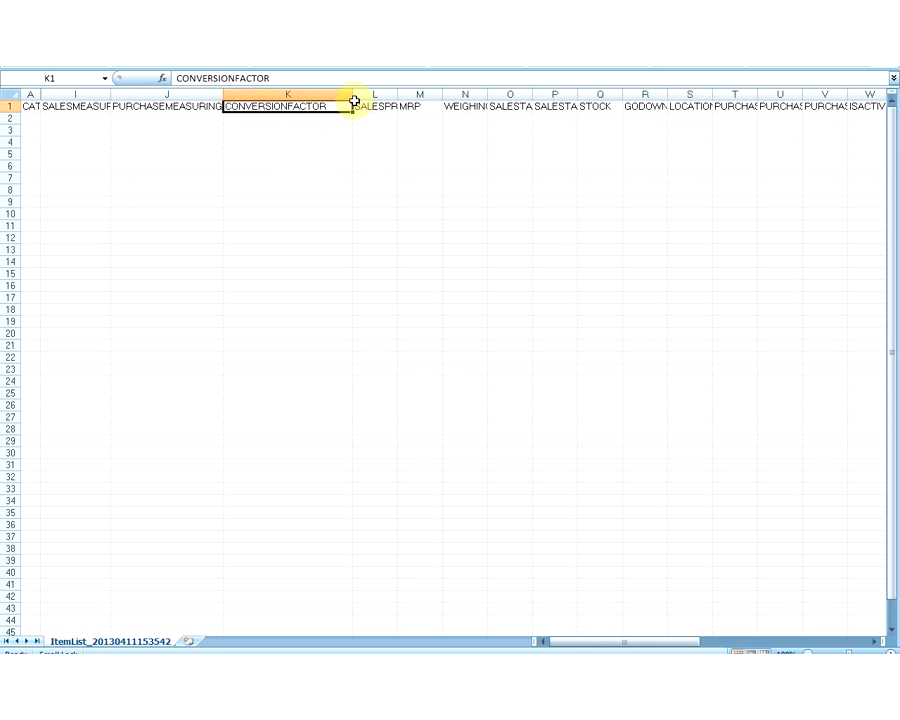
click(296, 120)
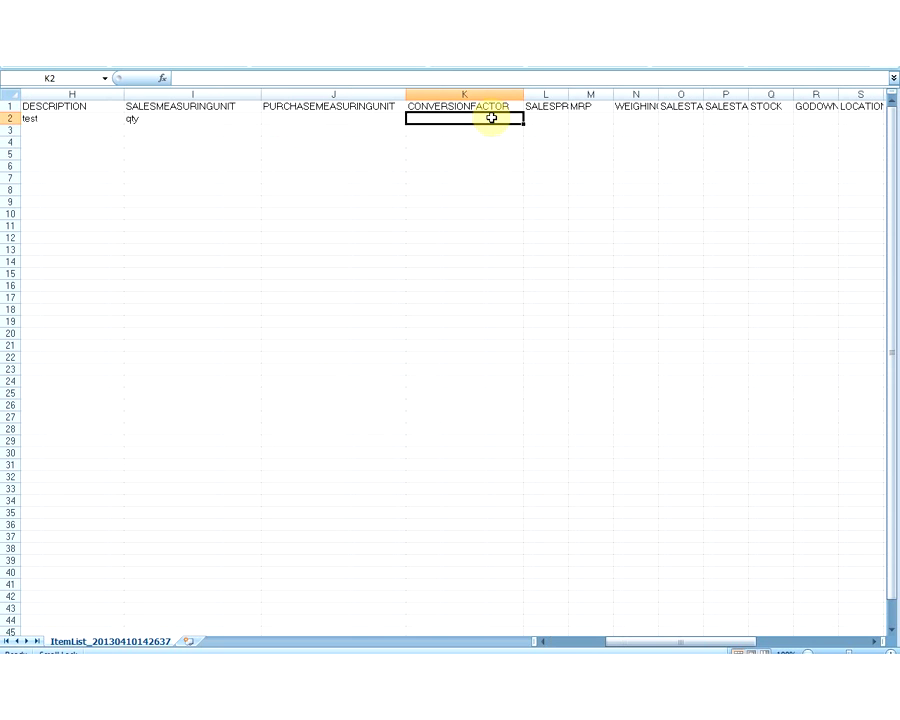
text(1)
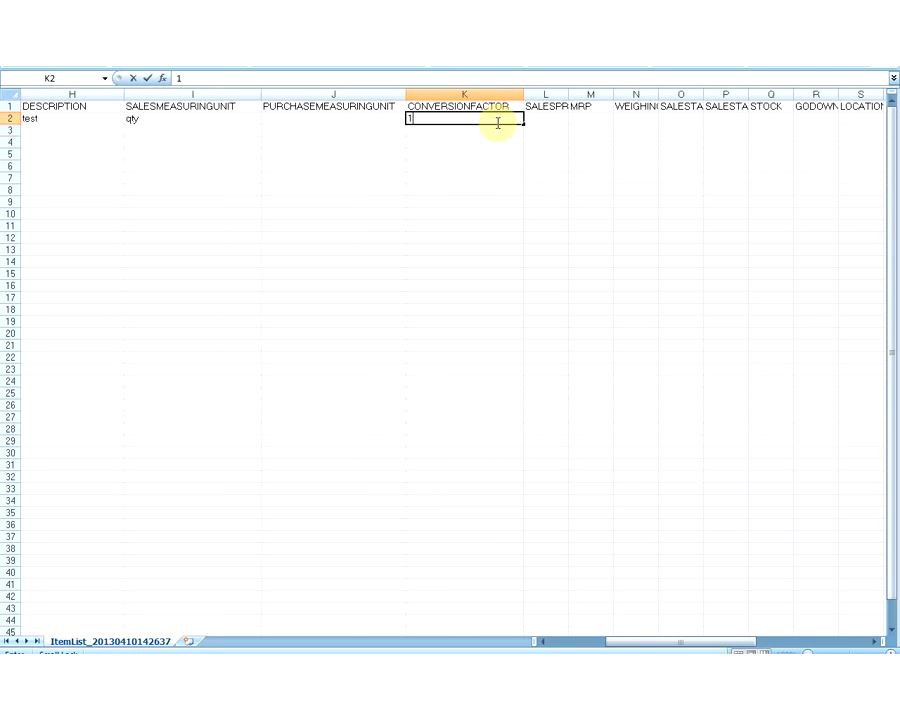
click(542, 105)
drag(569, 94, 631, 94)
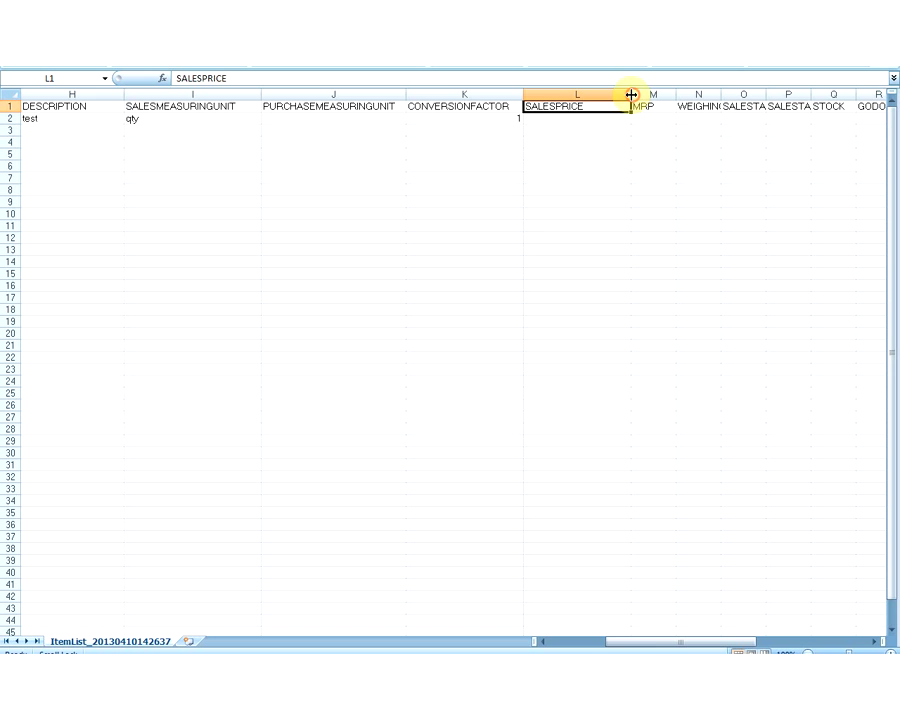
click(569, 121)
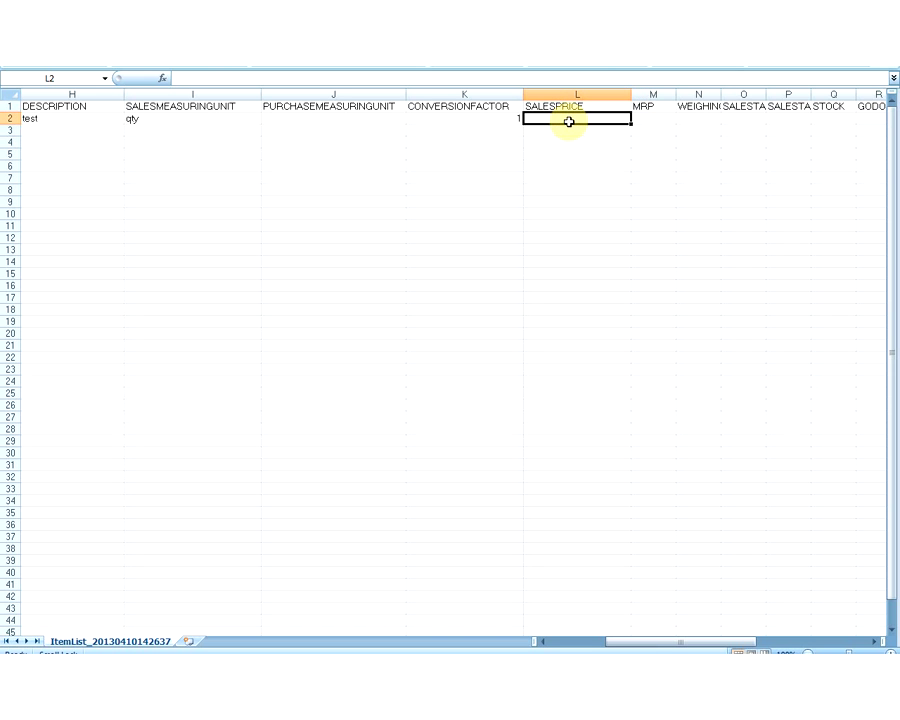
- Enter sales price 12 in L2 and MRP 10 in M2, and widen column N for WEIGHINGSCALEITEMCODE
text(12)
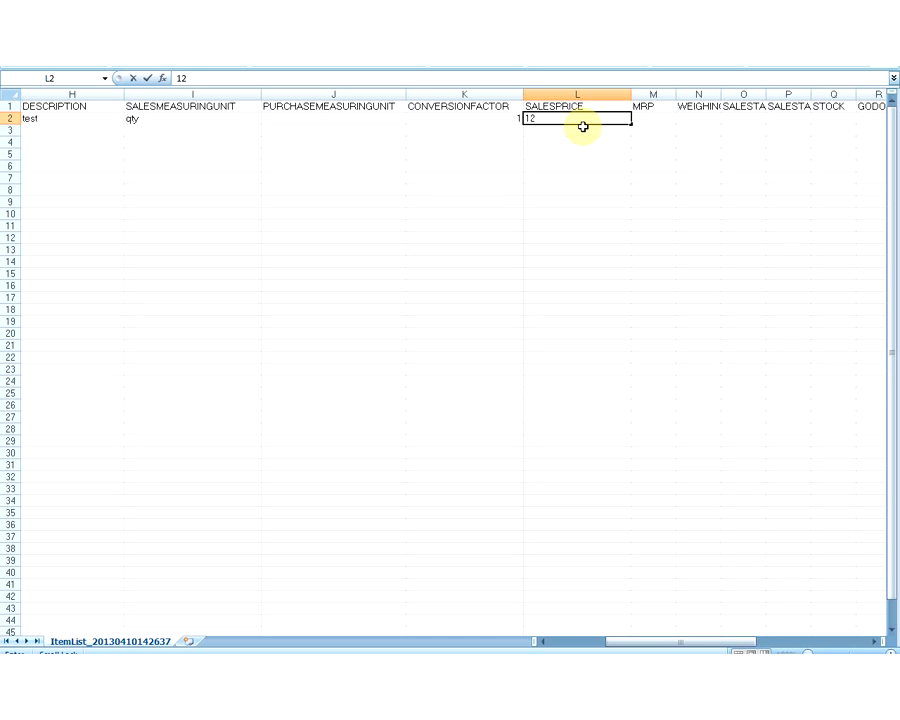
click(648, 106)
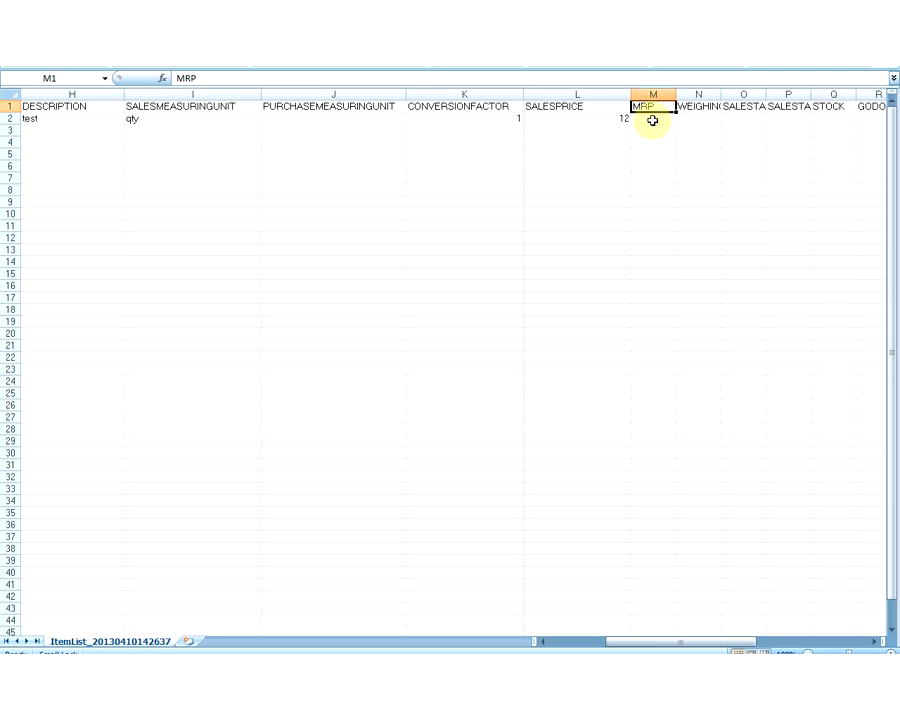
click(652, 120)
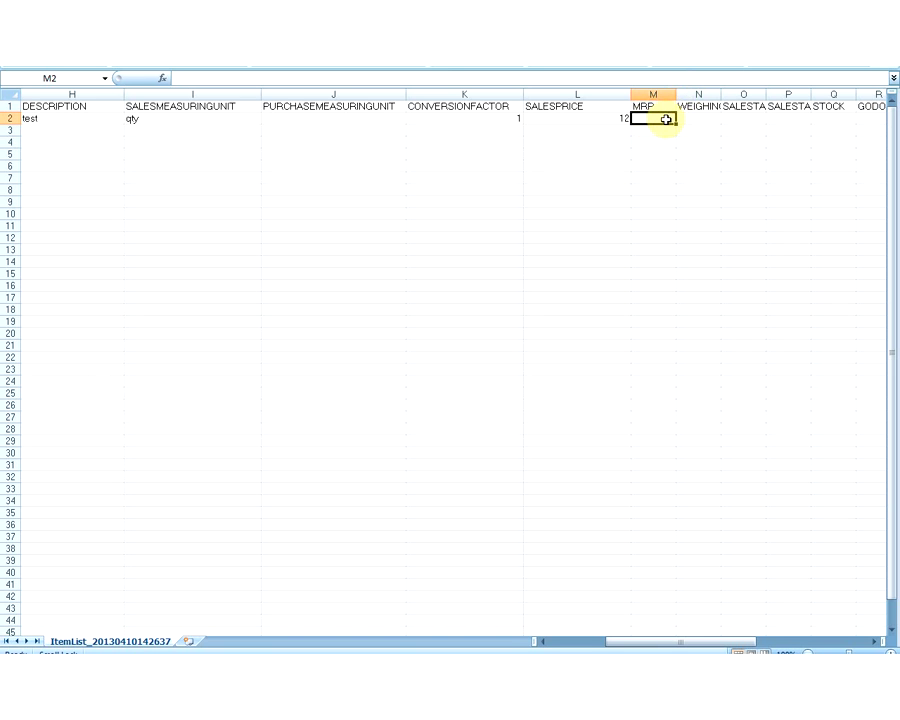
text(10)
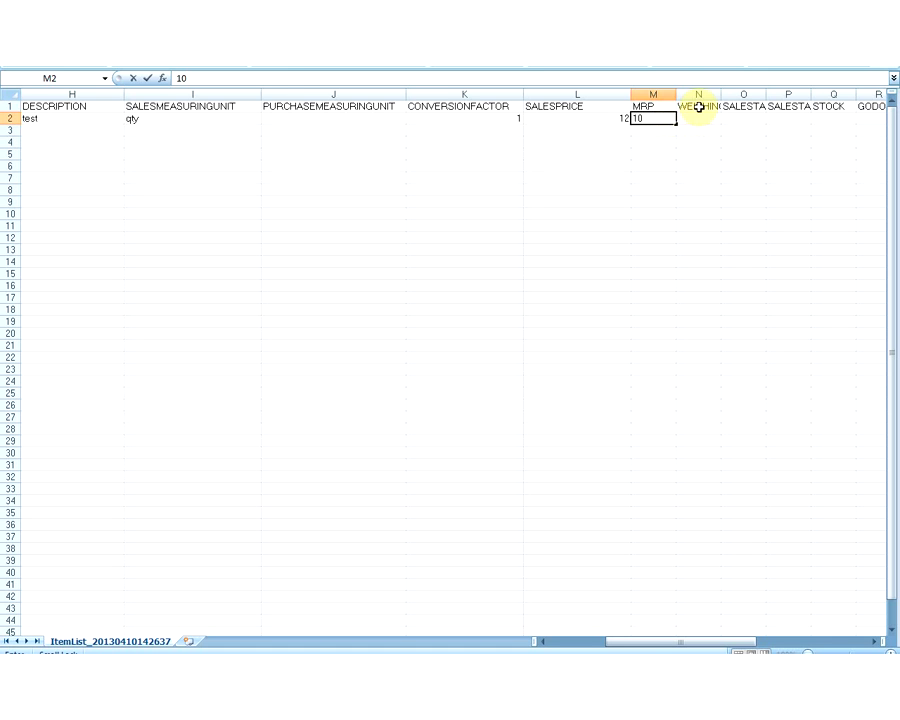
click(698, 107)
drag(721, 94, 836, 94)
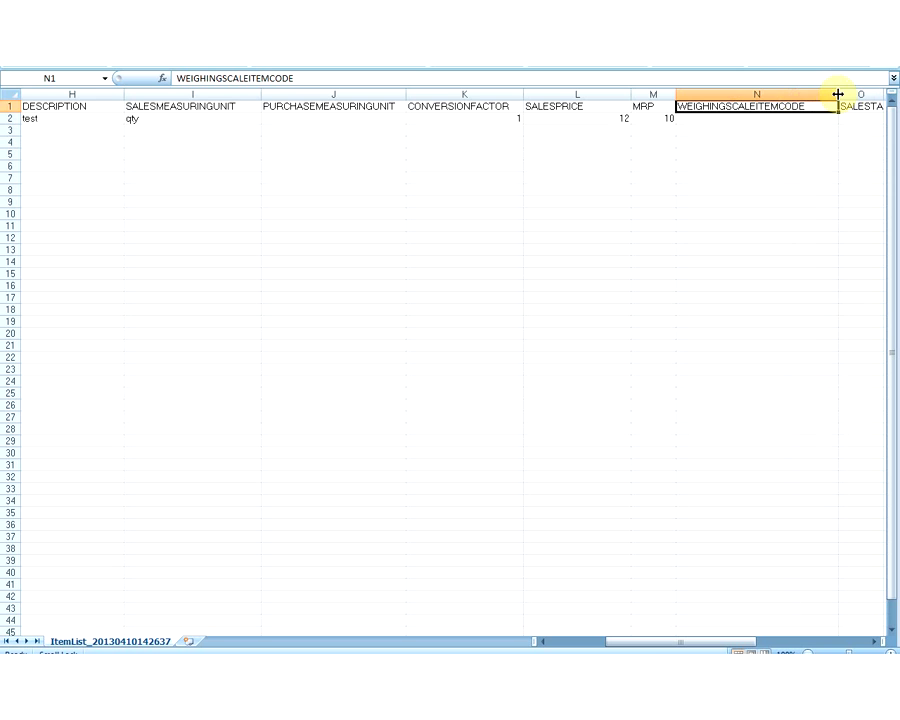
- Widen columns O, P and Q to fit the SALESTAXNAME, SALESTAXPERCENT and STOCK headers
click(773, 118)
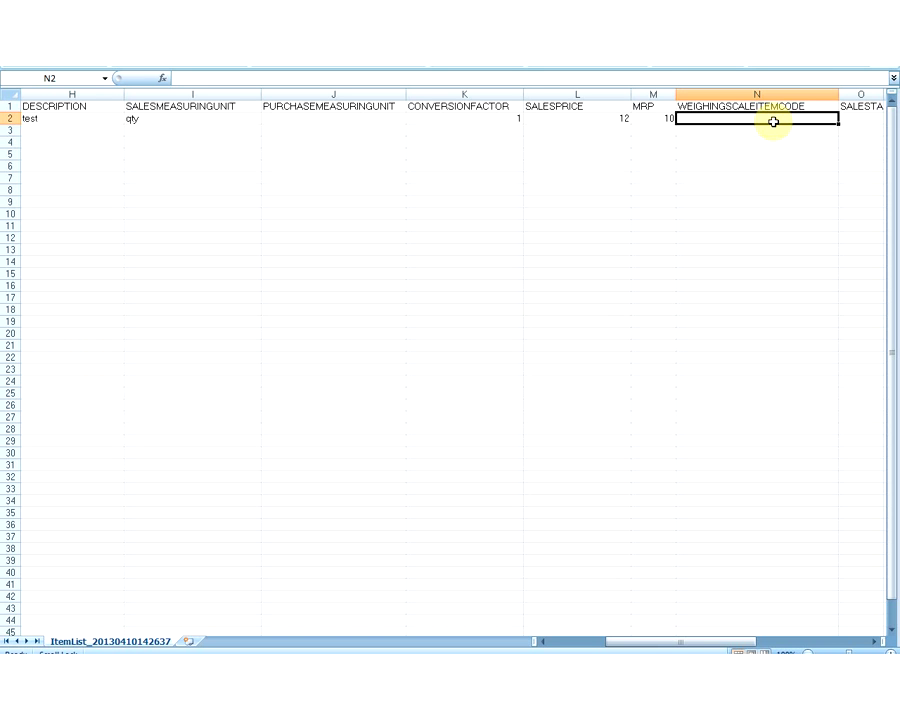
drag(677, 641, 719, 647)
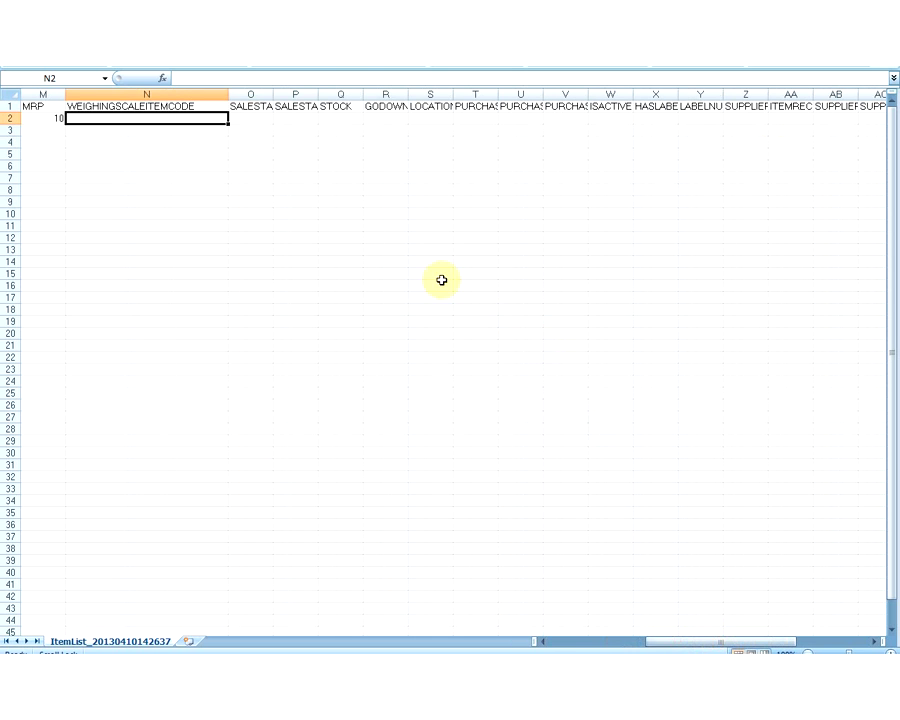
click(261, 106)
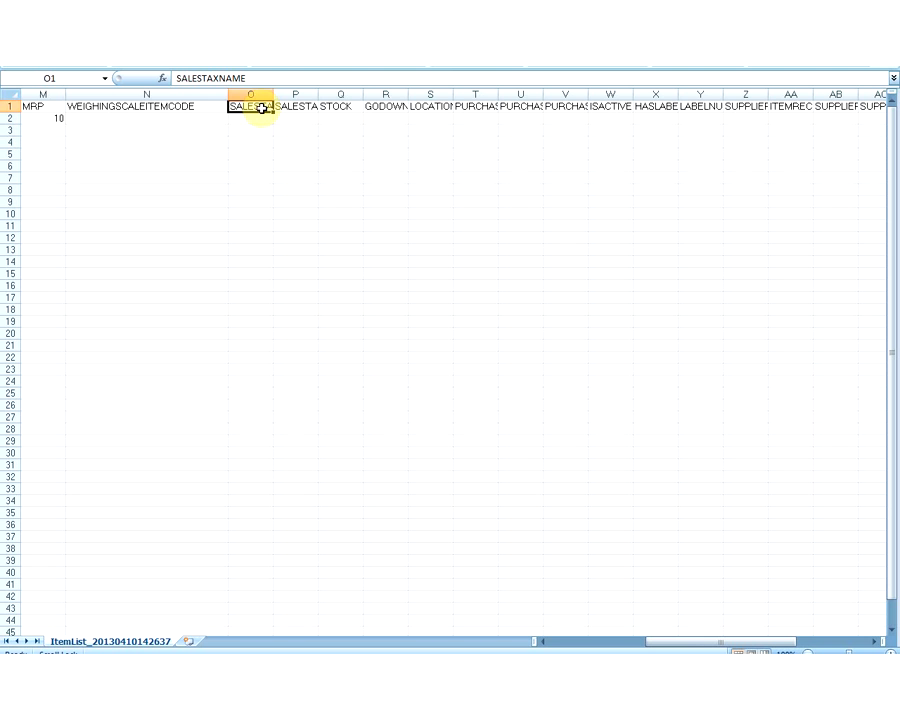
drag(272, 94, 339, 94)
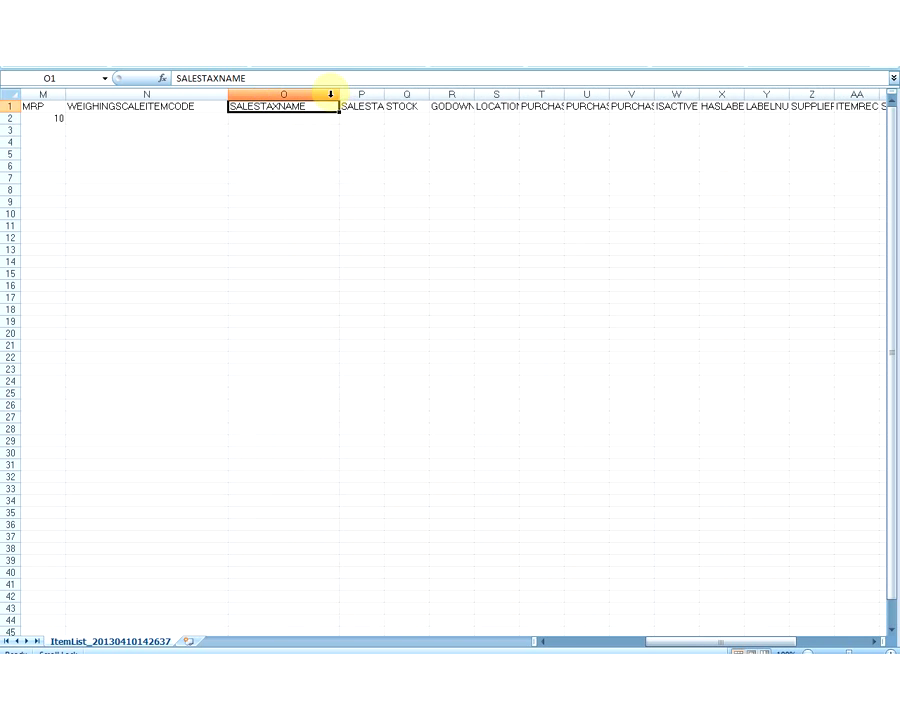
click(279, 119)
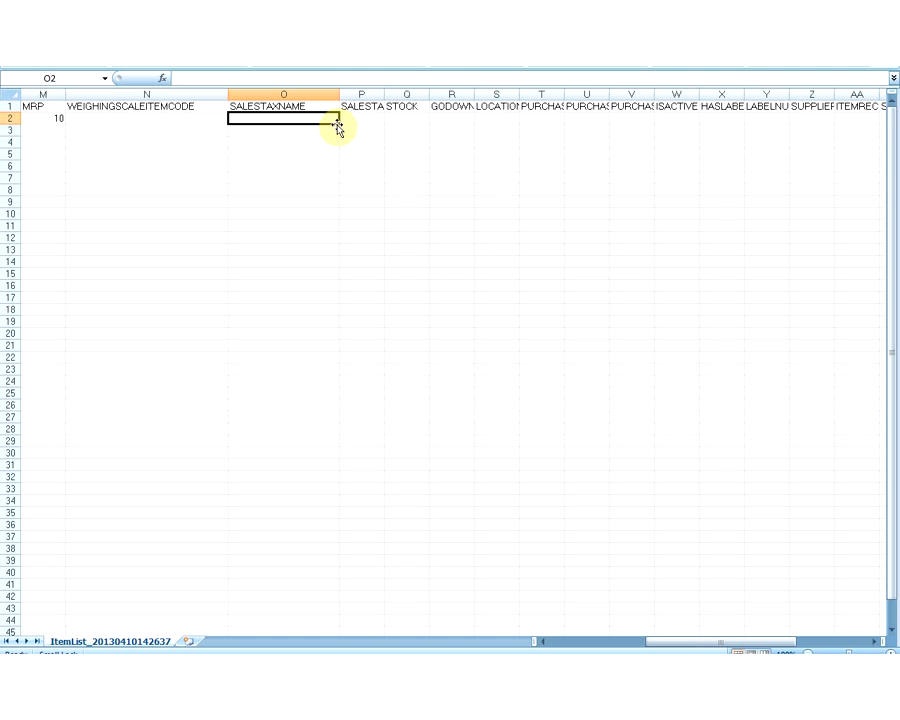
drag(385, 95, 451, 89)
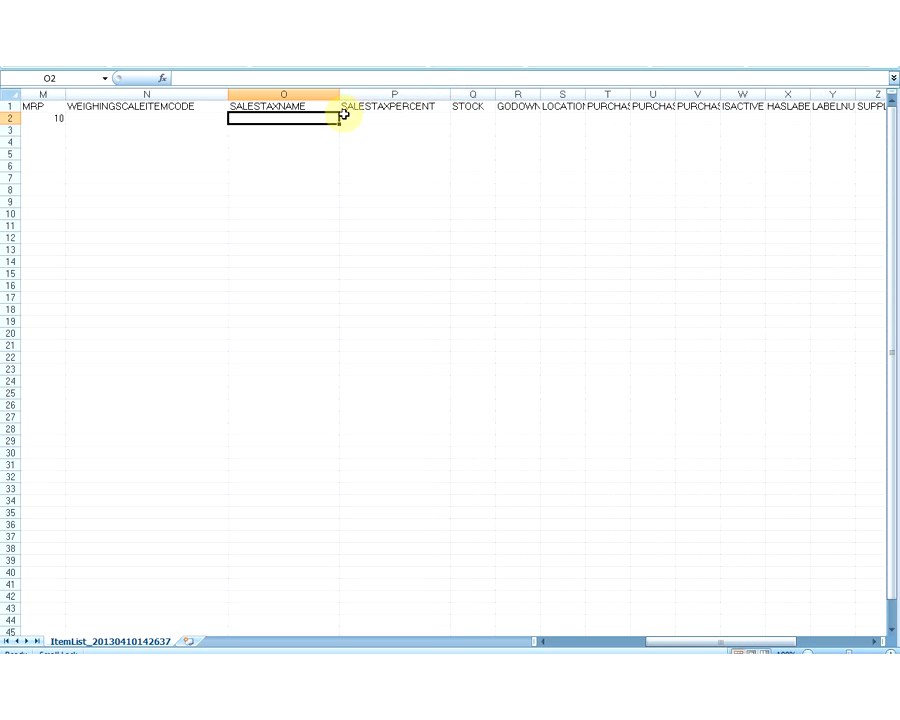
click(366, 119)
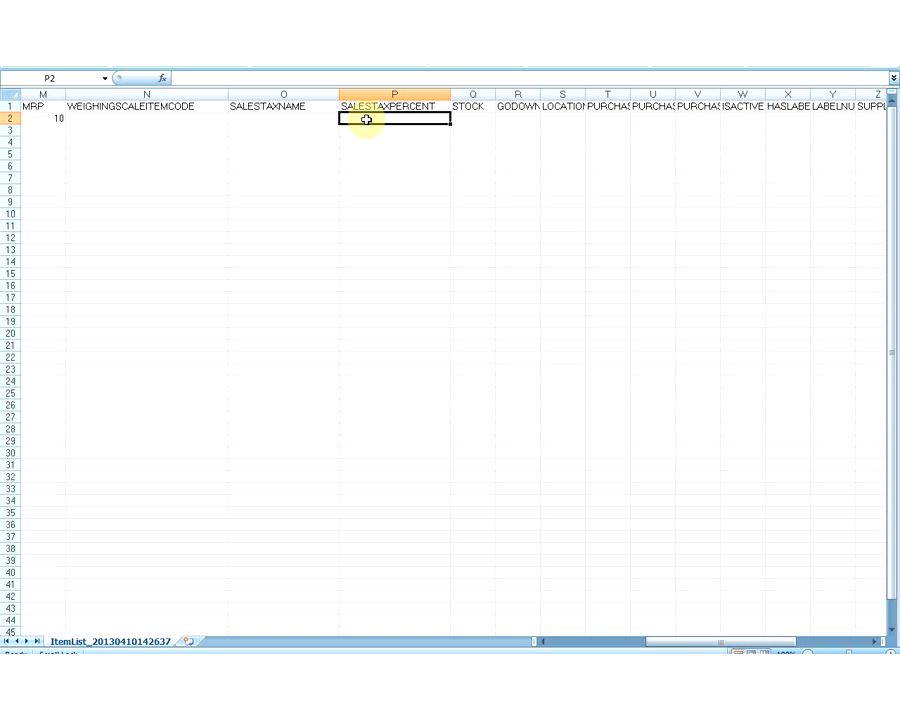
click(470, 107)
drag(495, 97, 600, 96)
- Point out the STOCK and GODOWNNAME cells in row 2 while explaining them
click(564, 118)
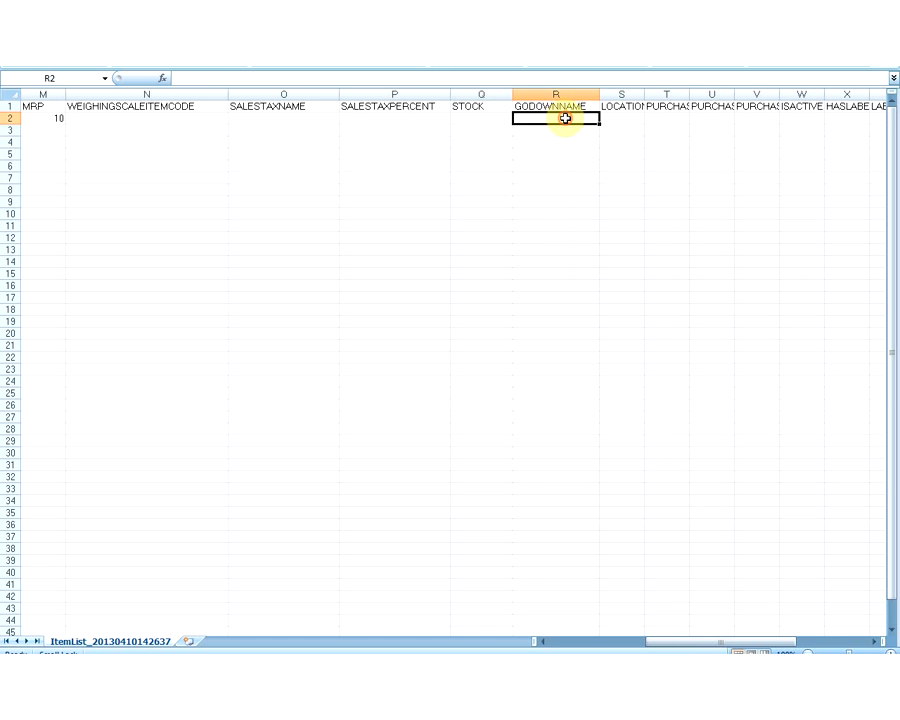
click(503, 117)
click(528, 116)
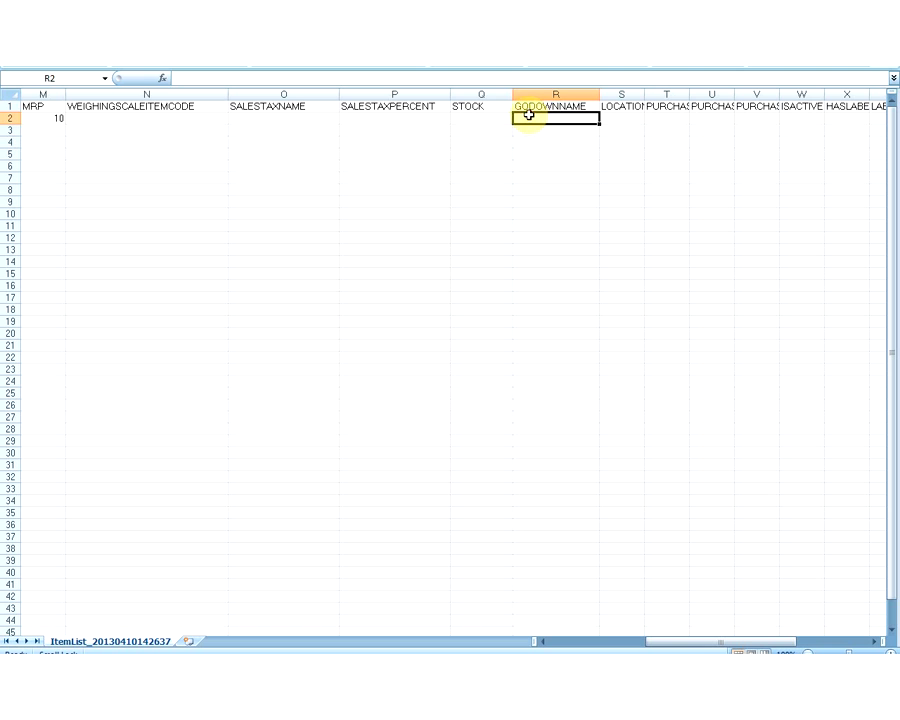
click(496, 116)
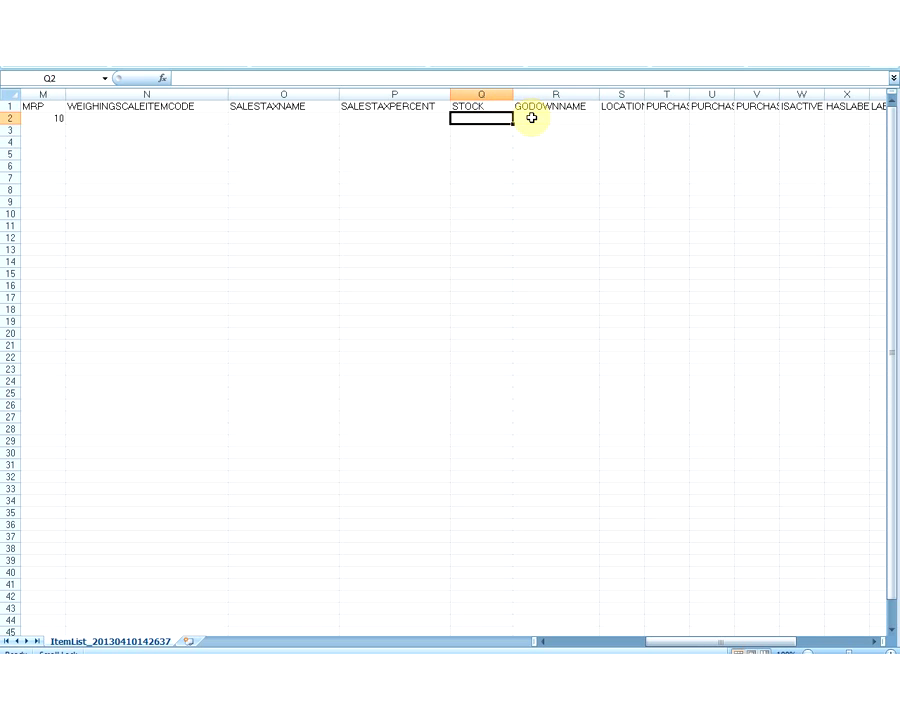
click(530, 117)
click(502, 118)
click(523, 117)
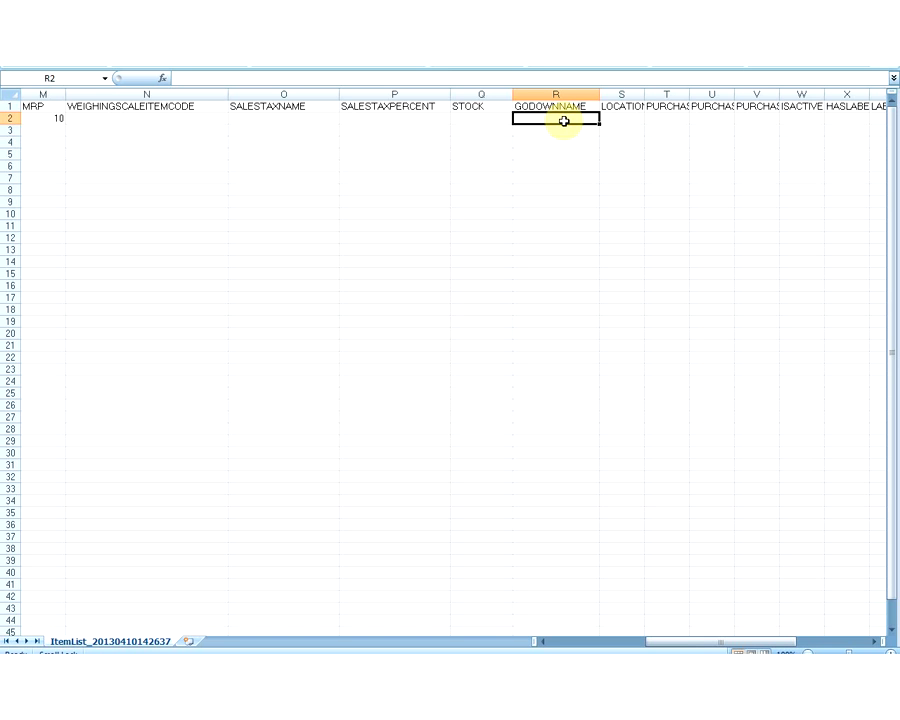
click(492, 119)
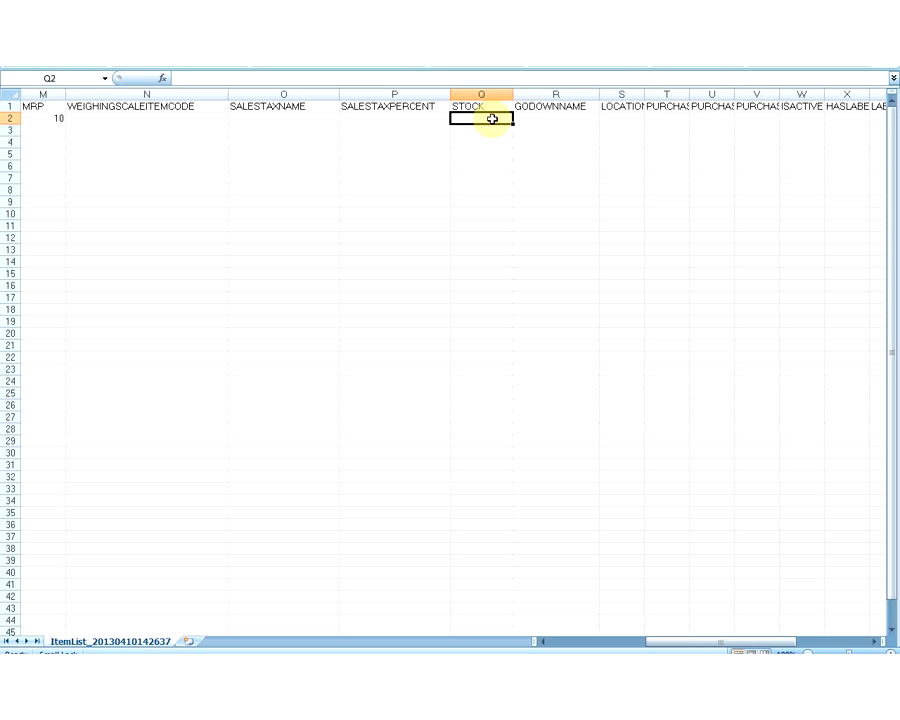
click(532, 119)
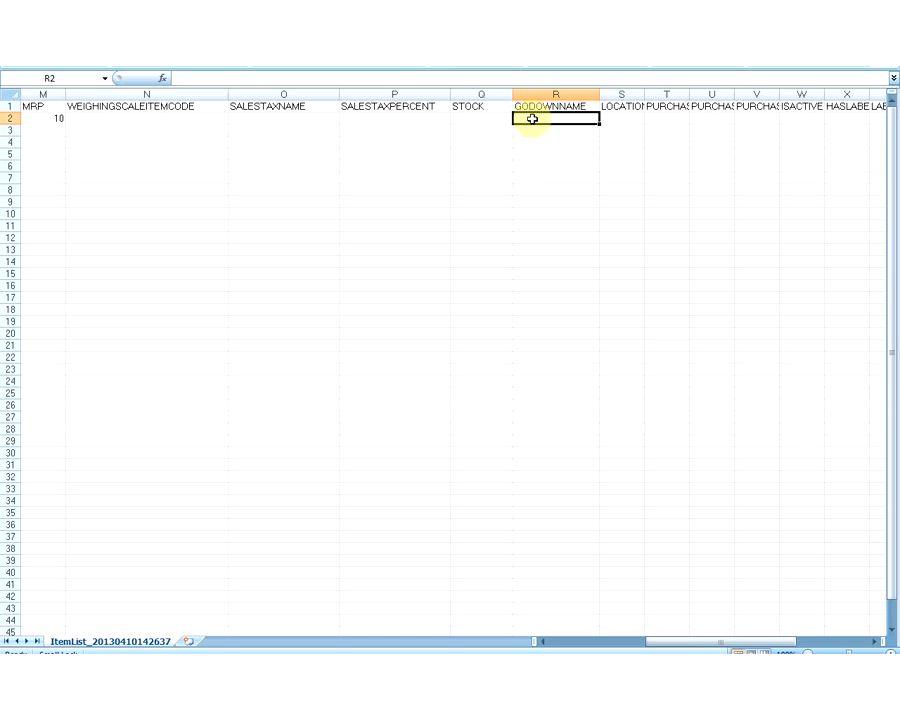
click(490, 118)
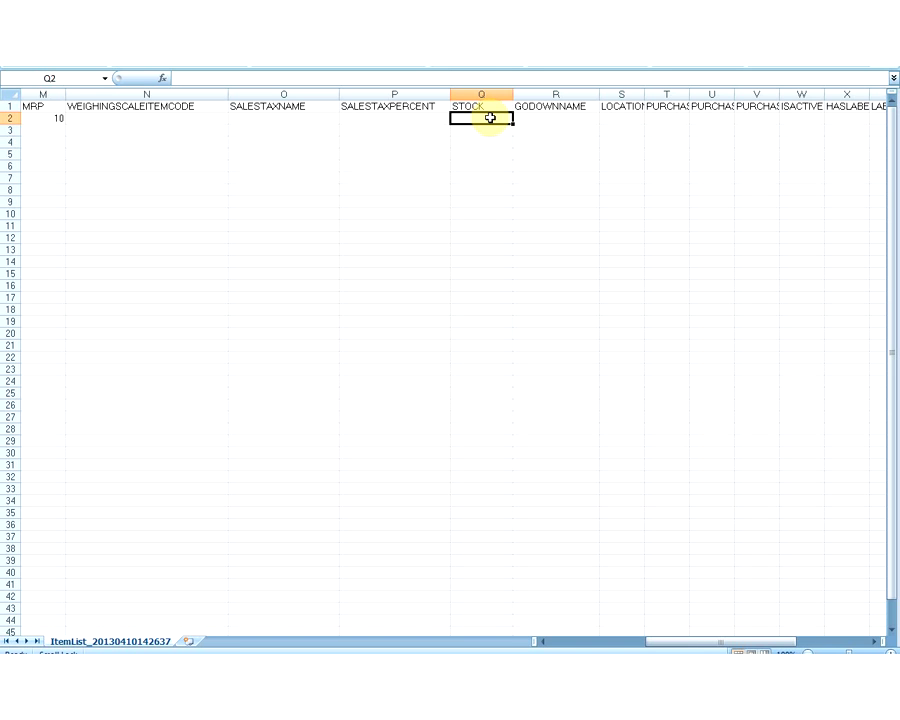
- Widen column S so the LOCATIONINGODOWN header displays in full
click(621, 104)
drag(642, 95, 740, 96)
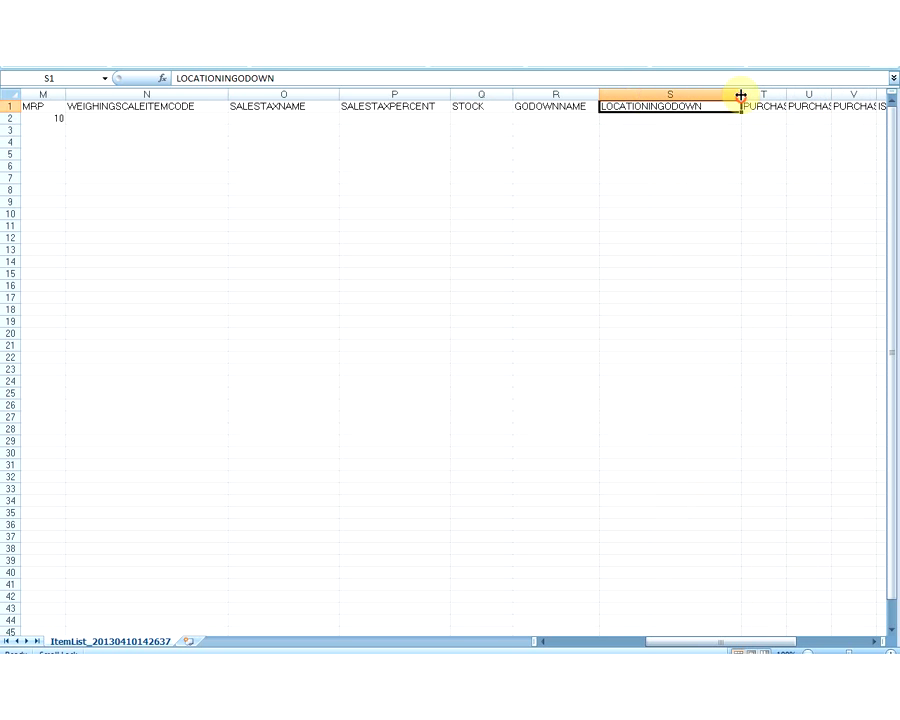
click(668, 122)
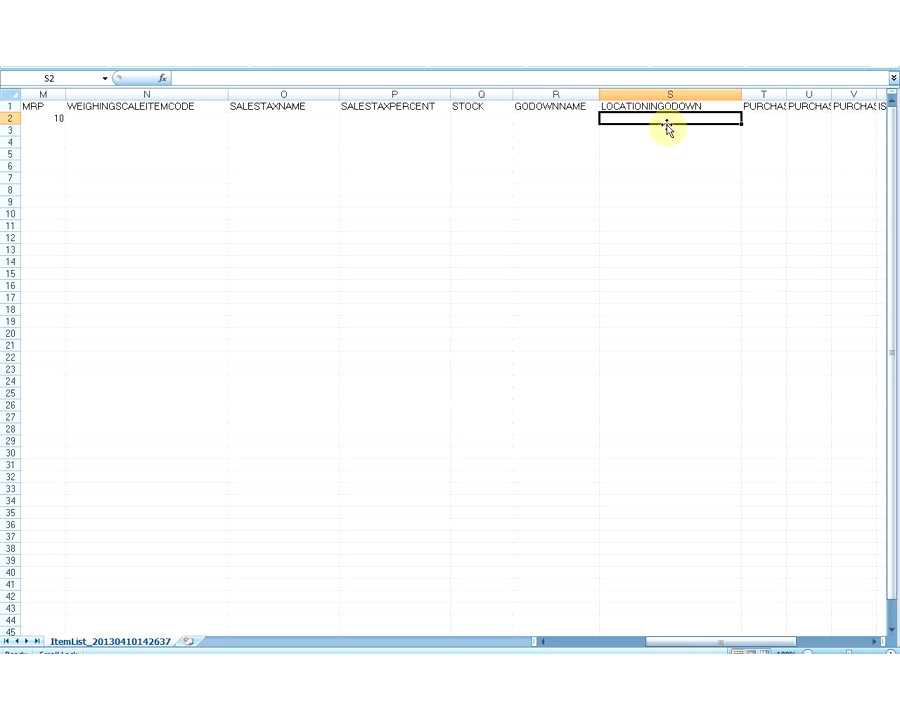
click(568, 110)
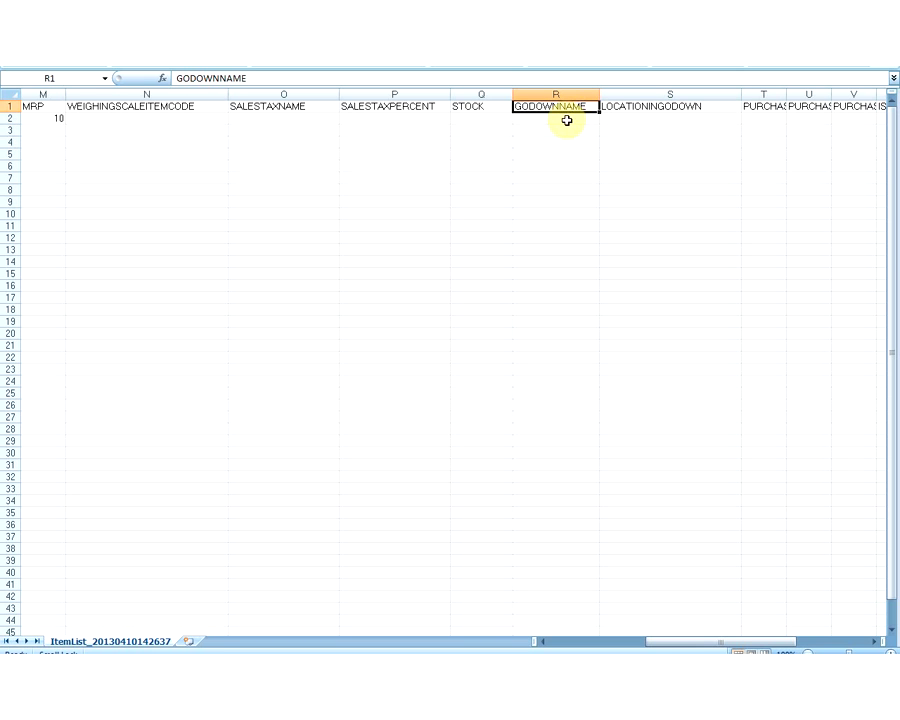
- Widen column T until the PURCHASEPRICE header fits, then select T2
click(566, 120)
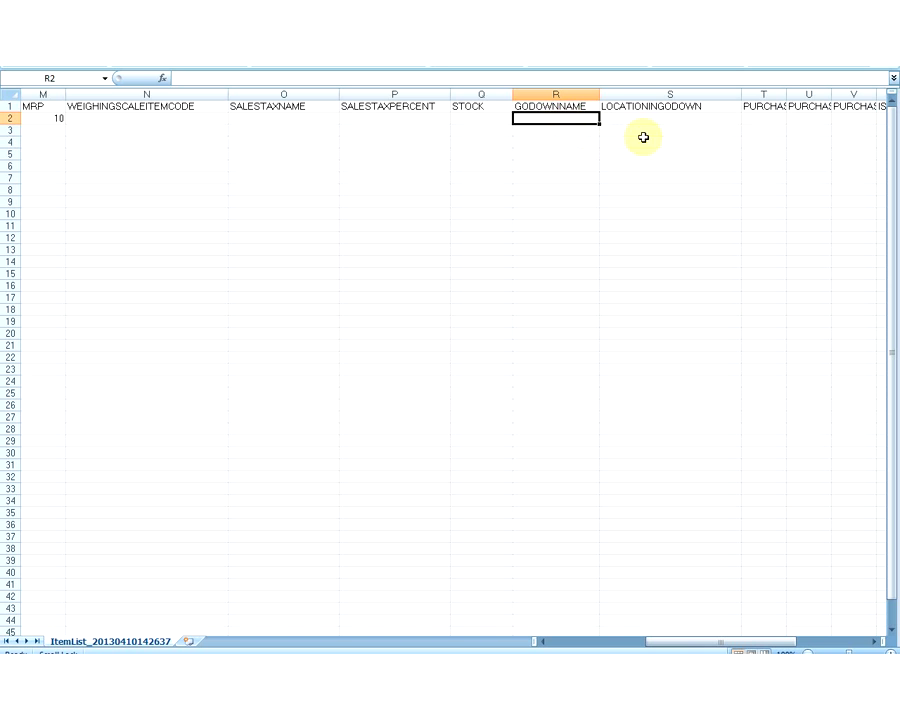
click(748, 106)
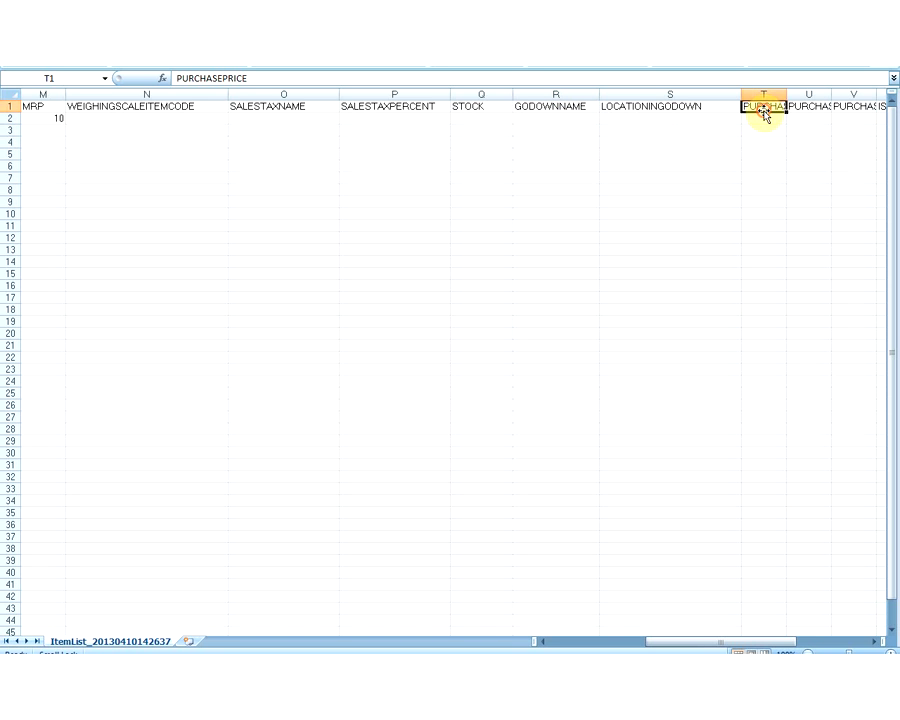
drag(786, 94, 858, 99)
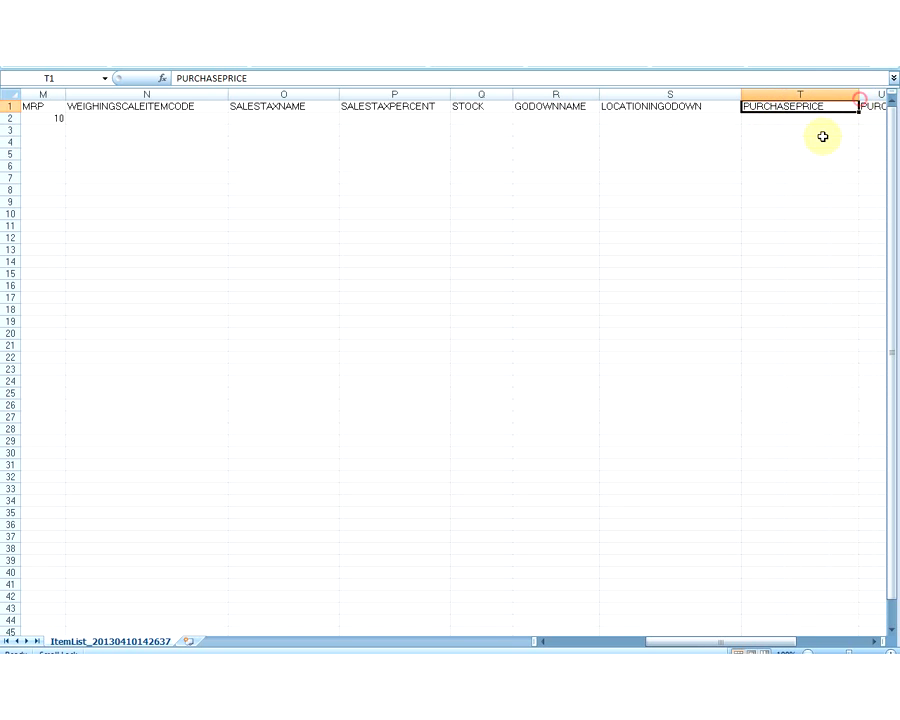
drag(664, 649, 713, 643)
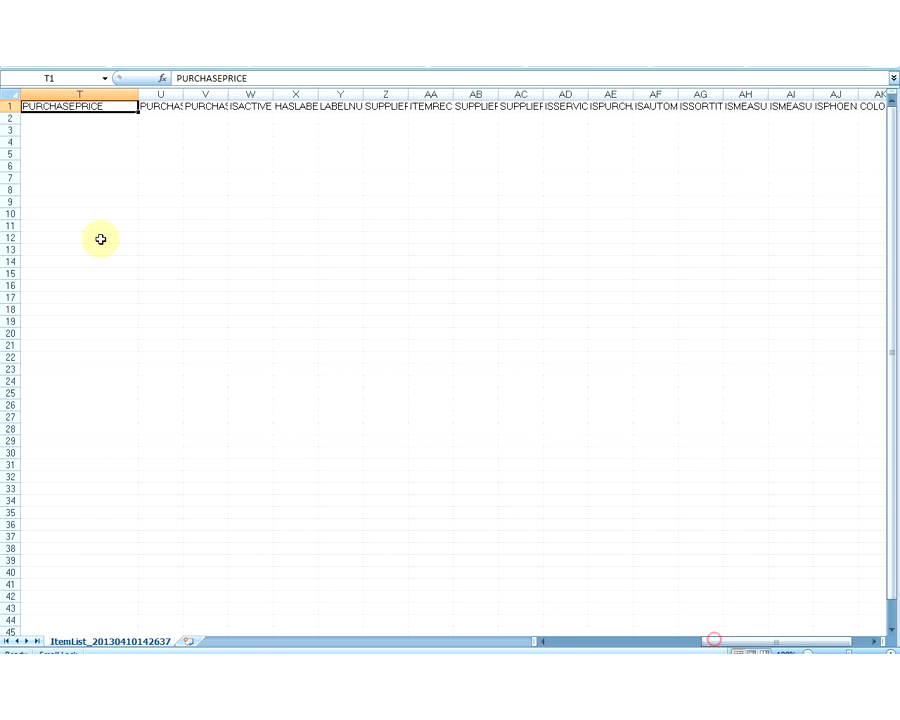
click(78, 117)
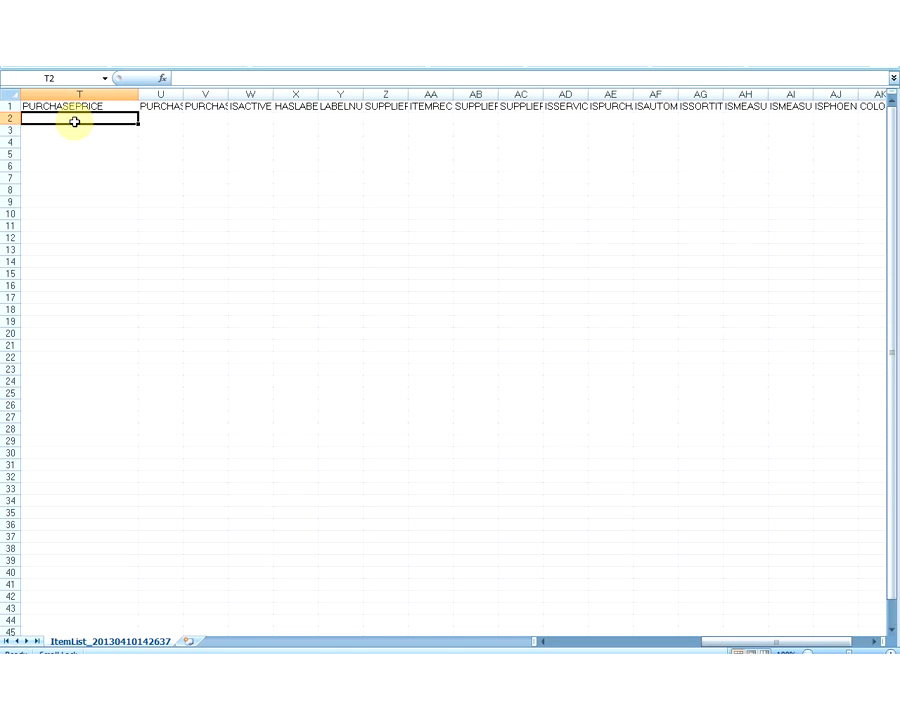
- Widen columns U and V to fit the PURCHASETAXNAME and purchase tax percent headers
click(160, 106)
drag(185, 93, 259, 95)
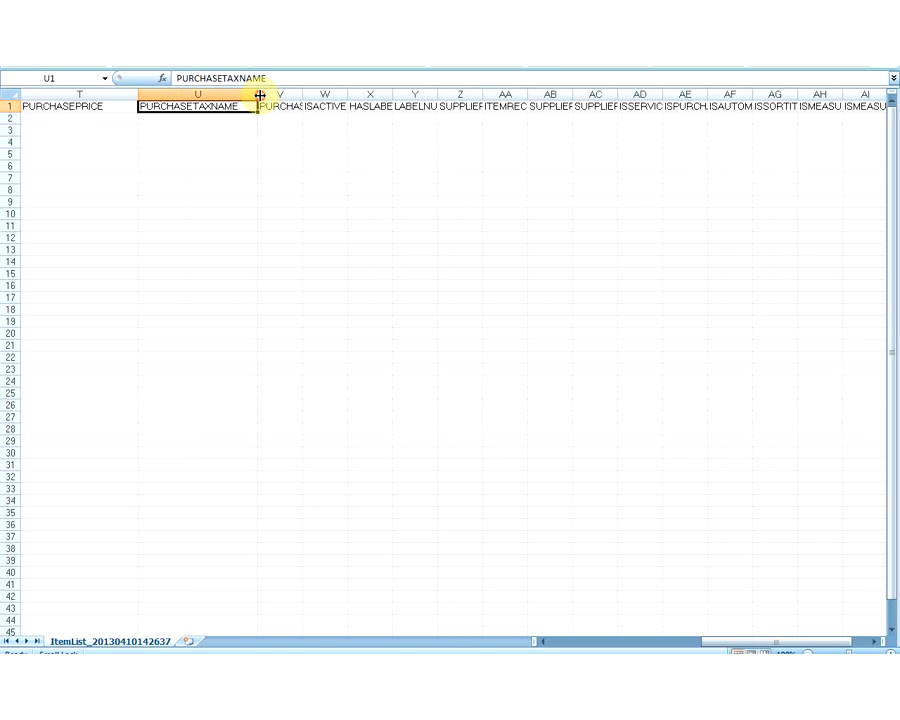
click(209, 119)
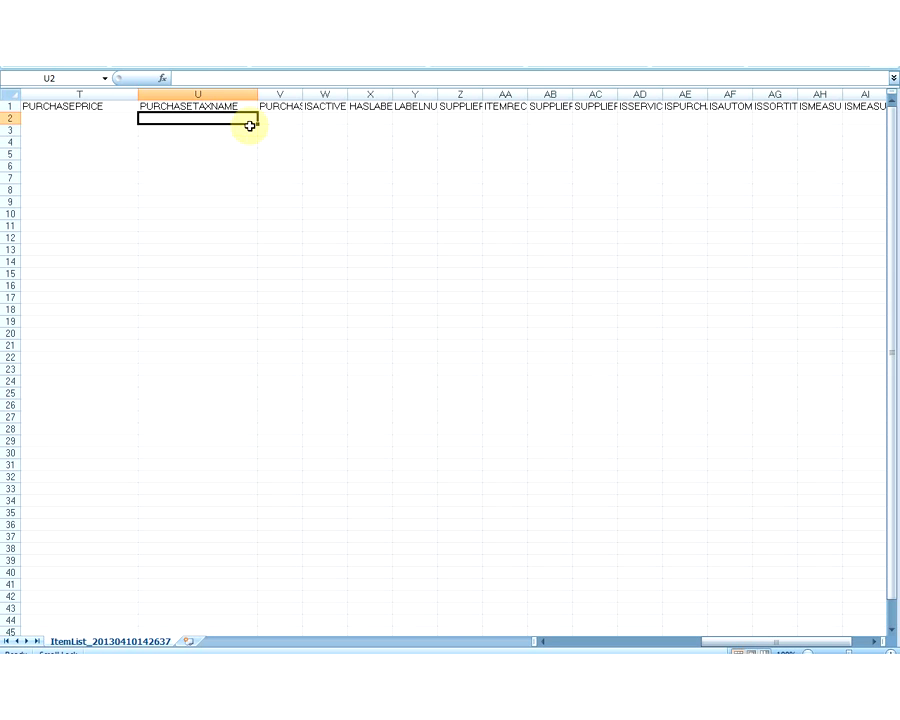
click(286, 109)
drag(303, 96, 373, 96)
click(337, 116)
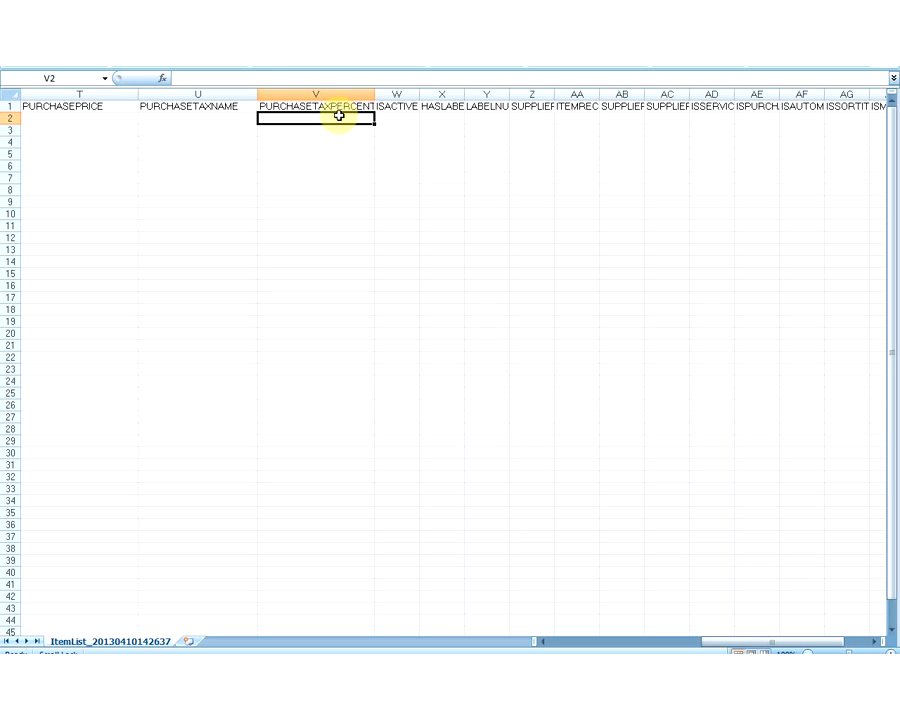
- Widen column W to fit the ISACTIVE header
click(237, 118)
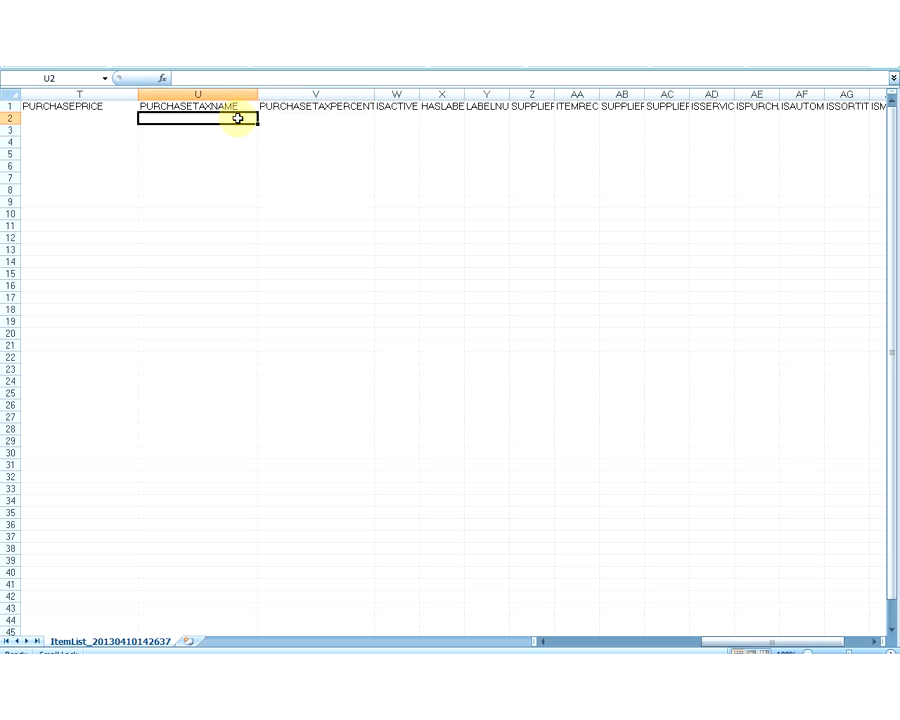
click(279, 117)
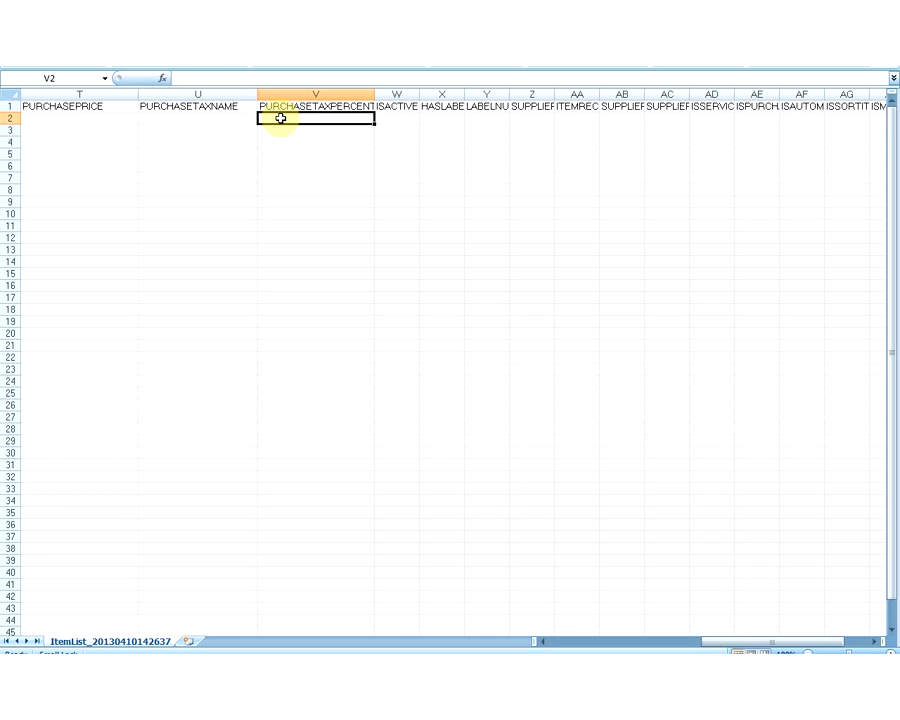
click(384, 106)
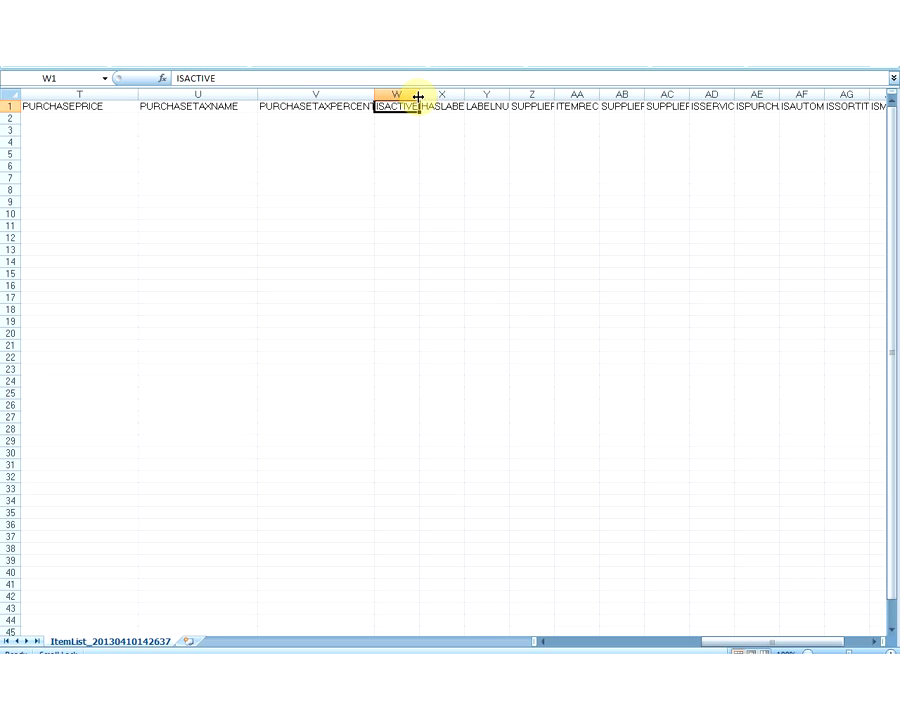
click(343, 116)
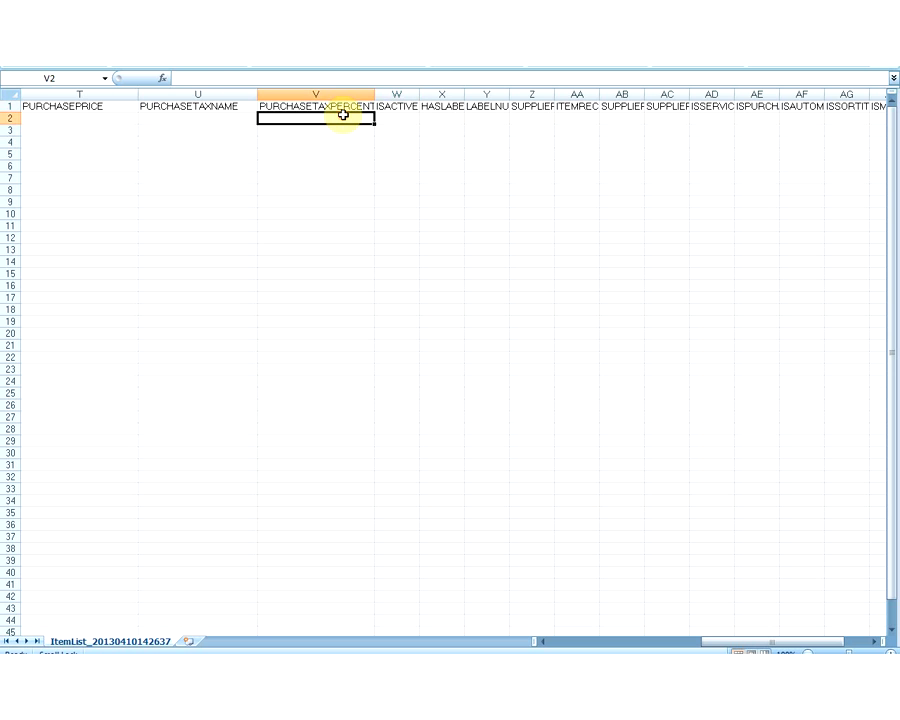
click(200, 106)
click(206, 118)
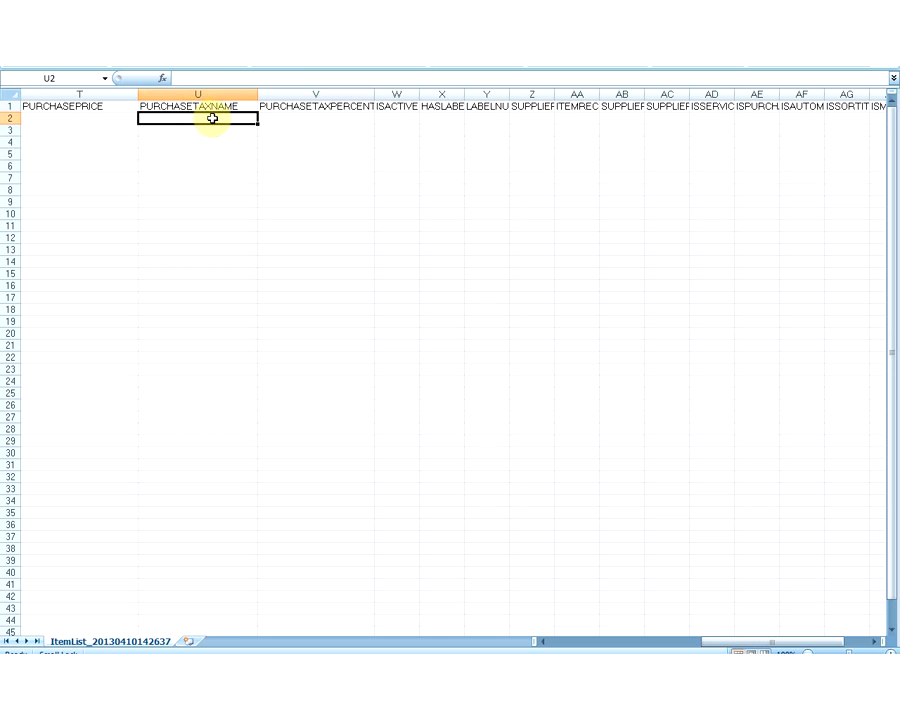
click(300, 117)
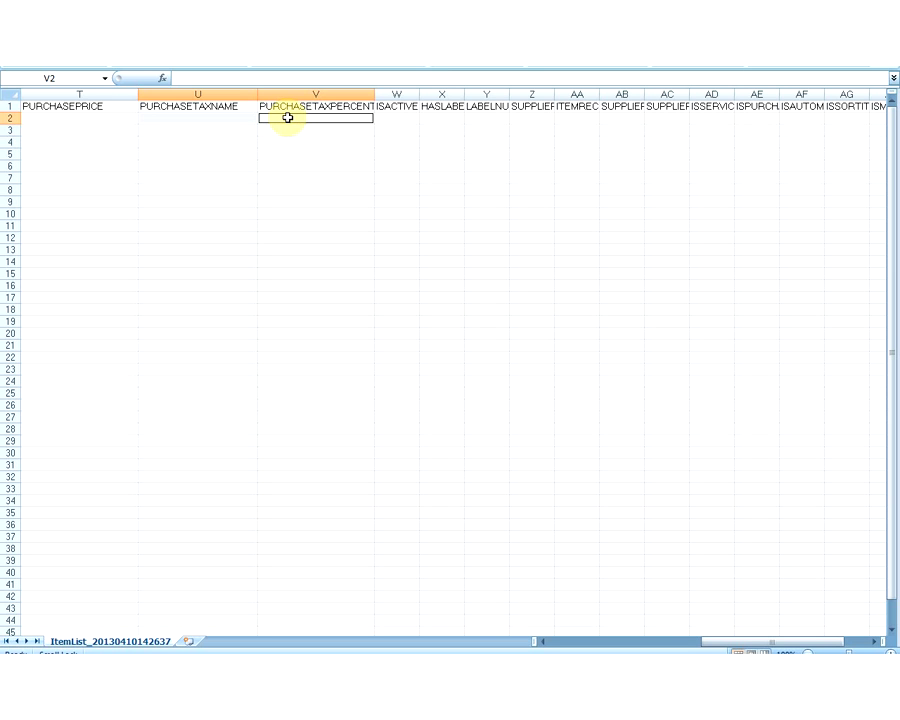
click(400, 106)
drag(416, 94, 481, 96)
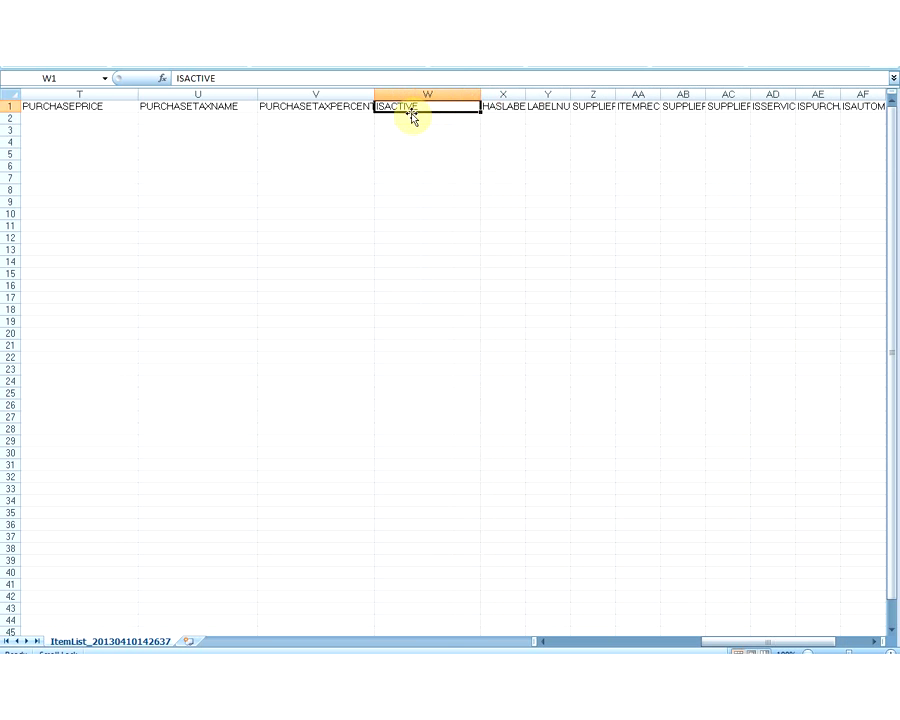
click(413, 118)
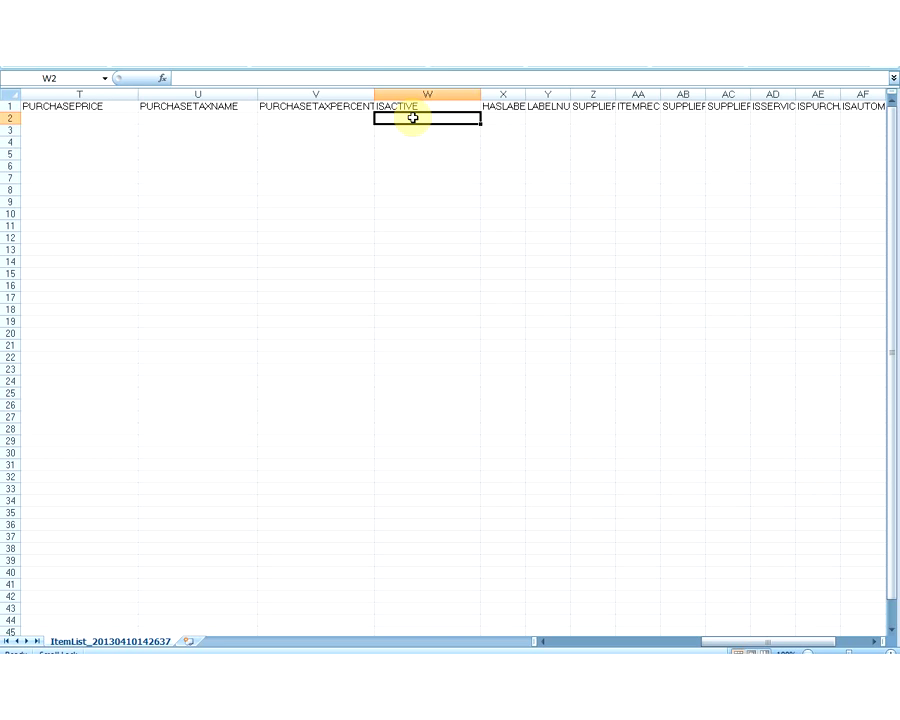
click(488, 105)
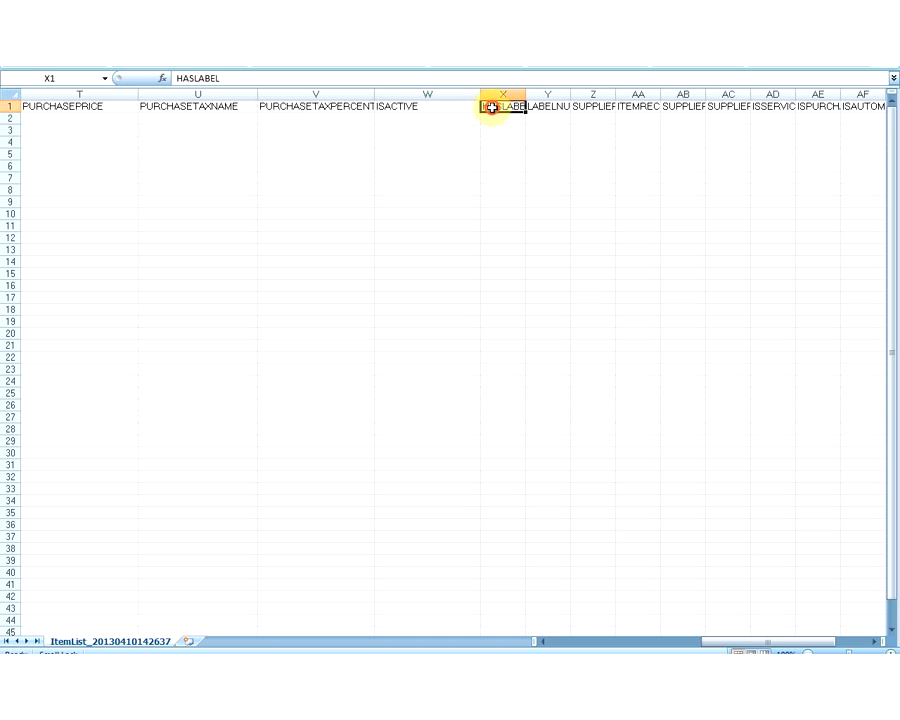
- Widen column X to fit HASLABEL and select cell X2
drag(527, 96, 591, 95)
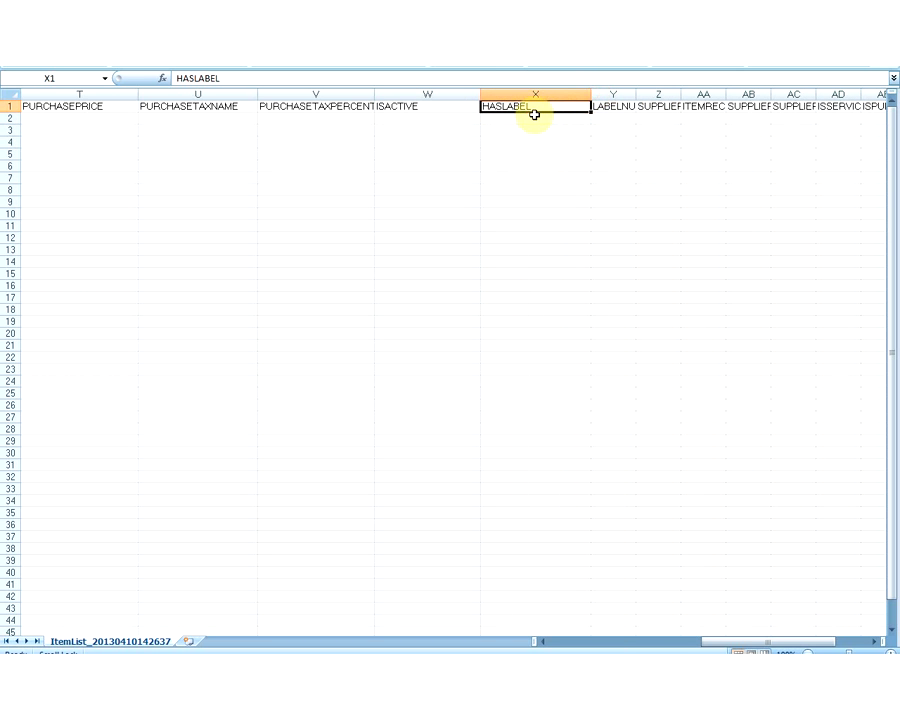
click(534, 117)
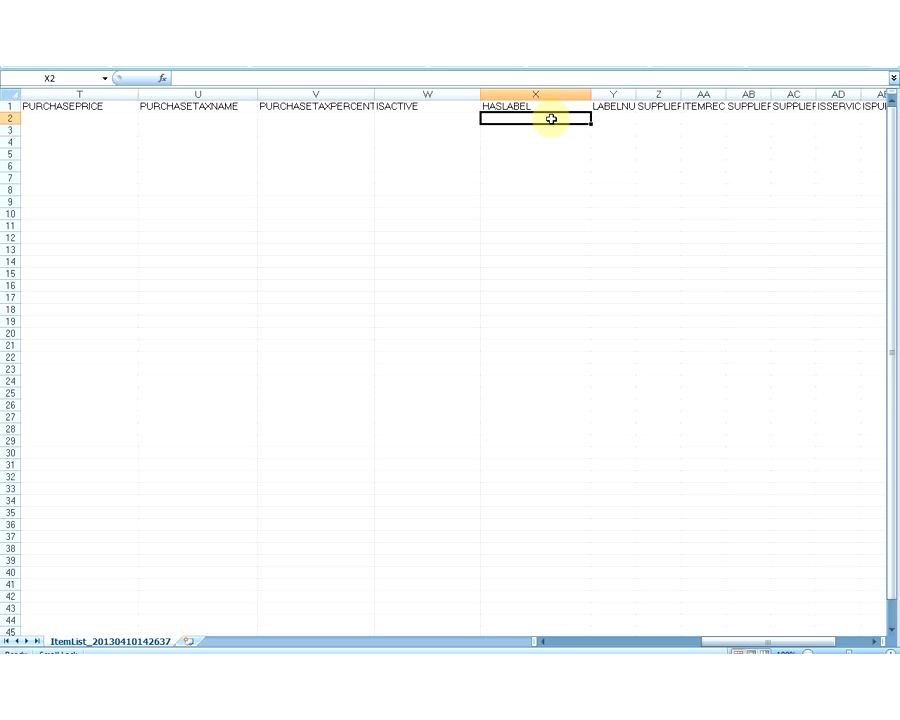
- Try YES and NO in X2, leave it empty, and widen column Y to 17.86 for LABELNUMBER
text(YES)
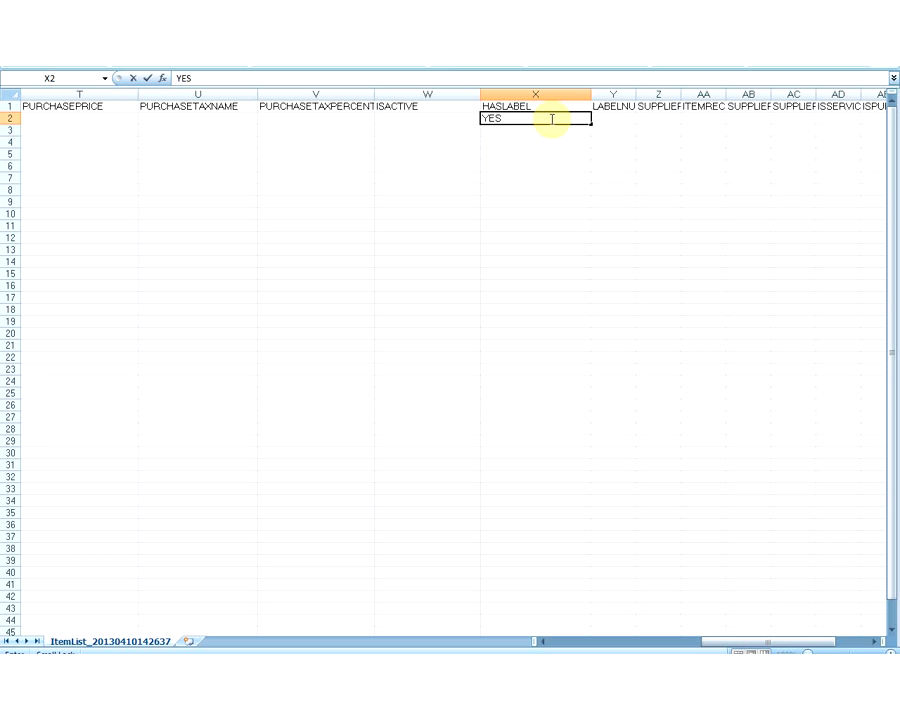
key(BackSpace)
key(BackSpace)
key(BackSpace)
text(NO)
key(BackSpace)
key(BackSpace)
click(603, 108)
drag(631, 94, 703, 94)
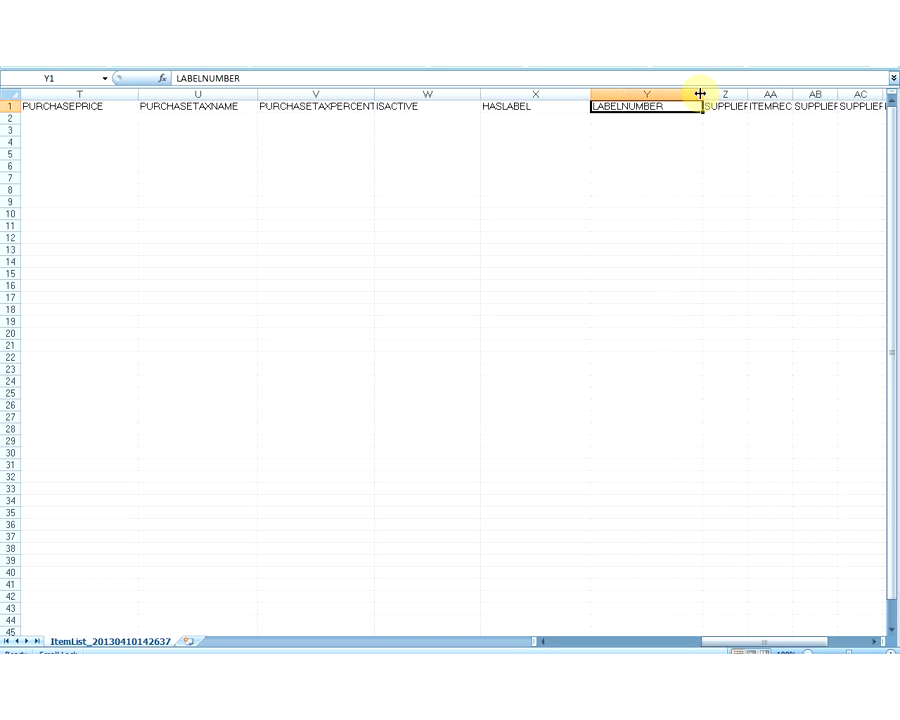
click(649, 119)
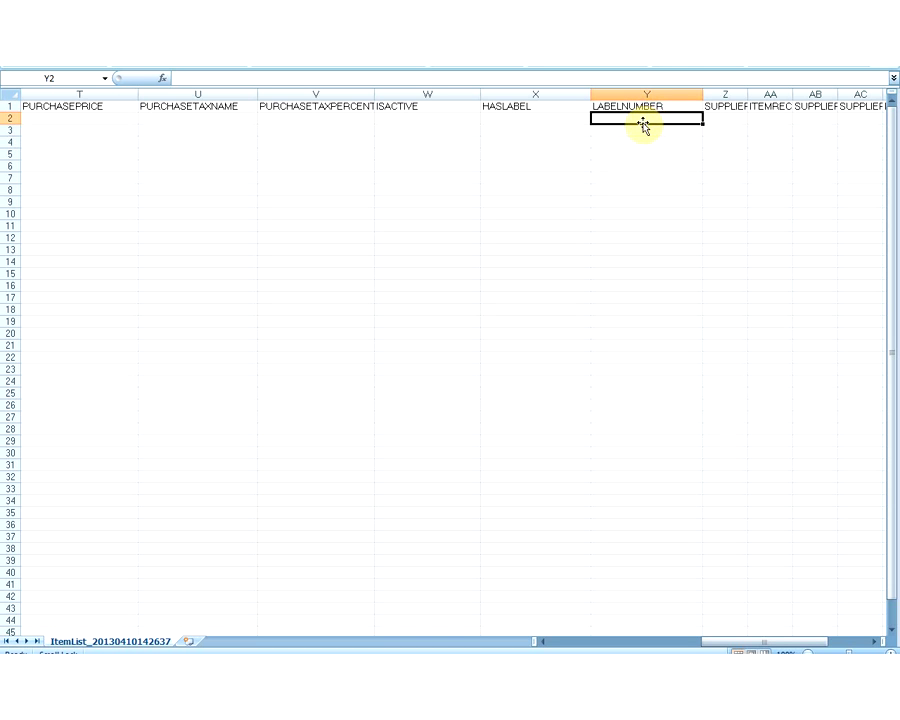
click(554, 120)
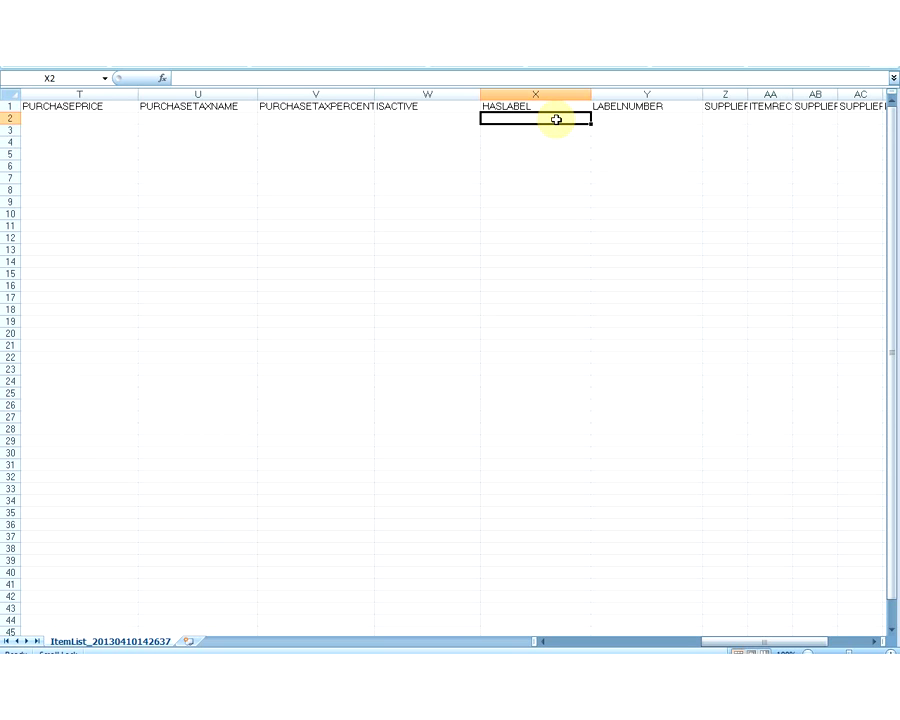
click(600, 118)
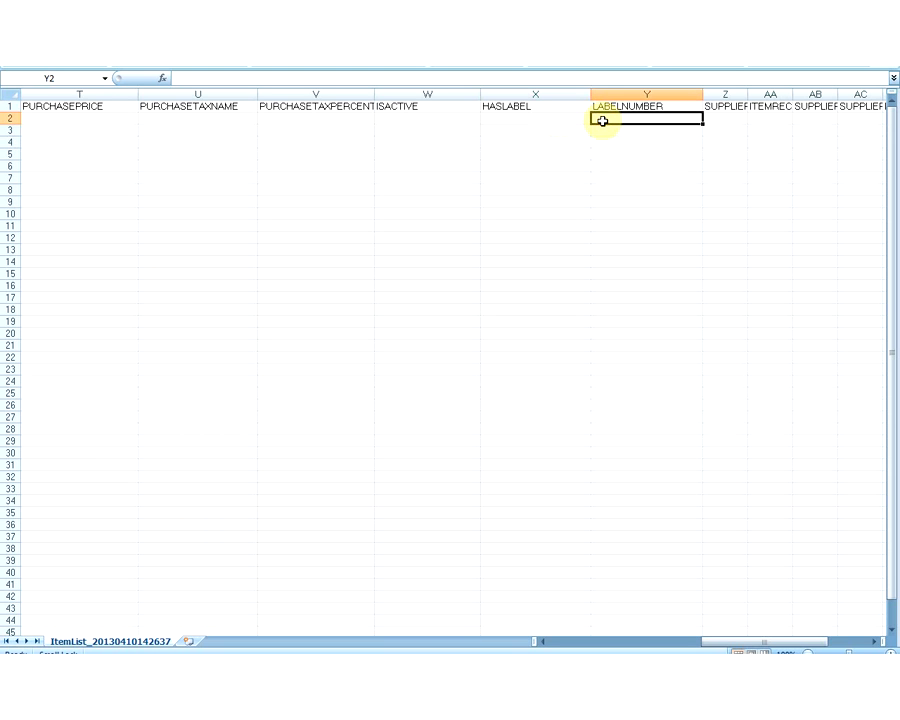